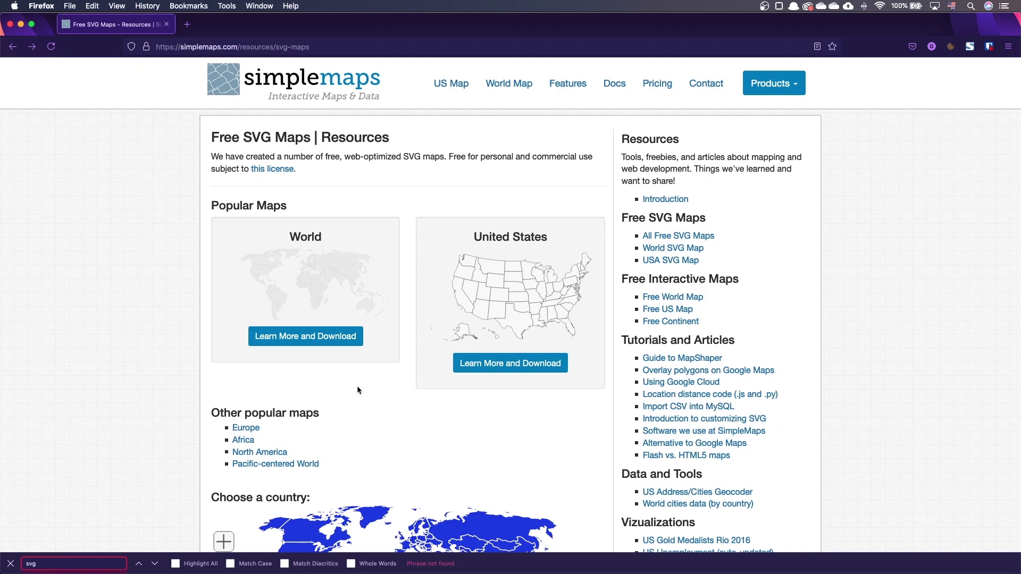
scroll(358, 390, down, 1)
scroll(357, 390, down, 1)
scroll(358, 390, down, 2)
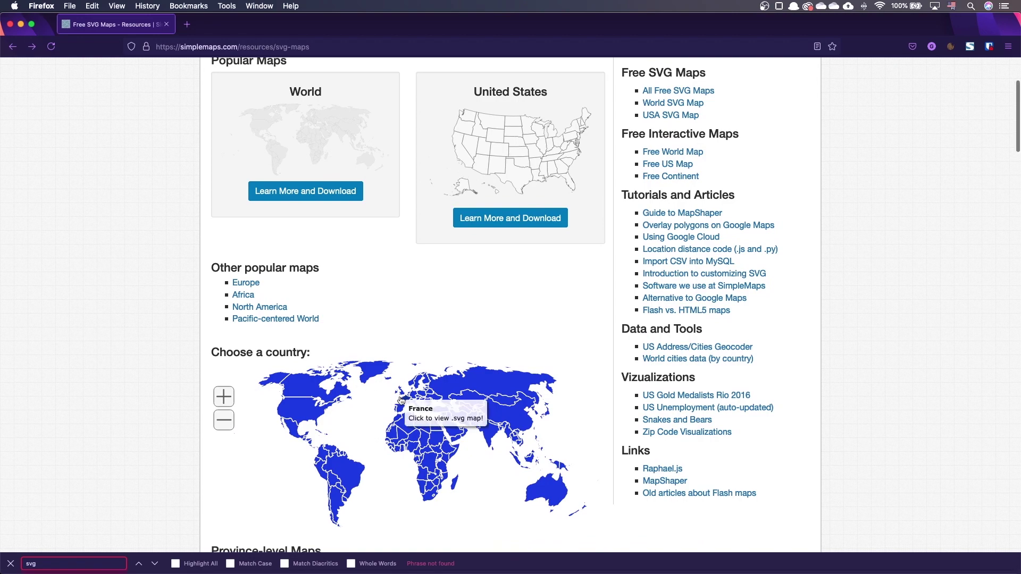
Pick France on the Firefox world map and save its regions map as fr.svg.
click(401, 398)
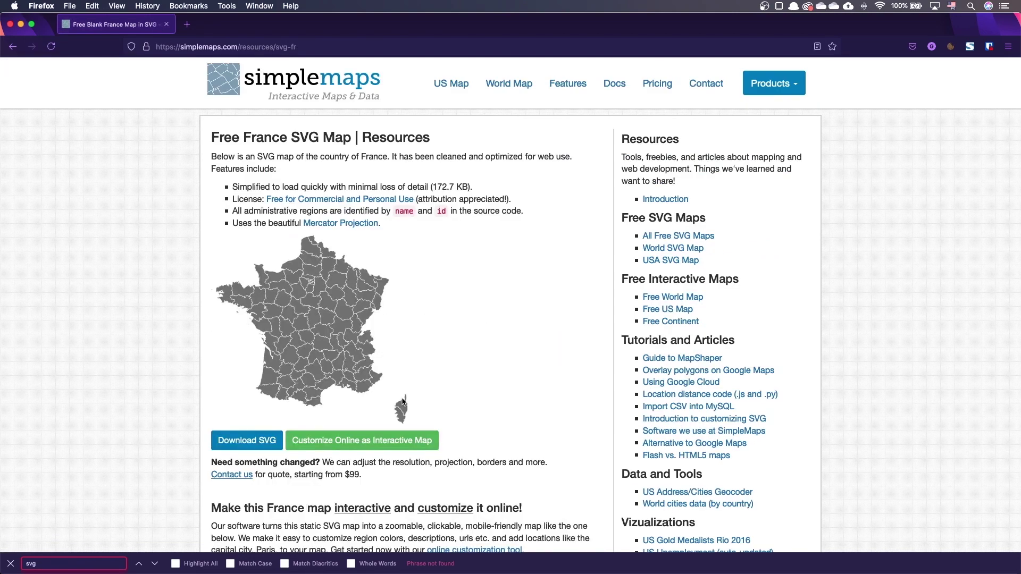
click(240, 445)
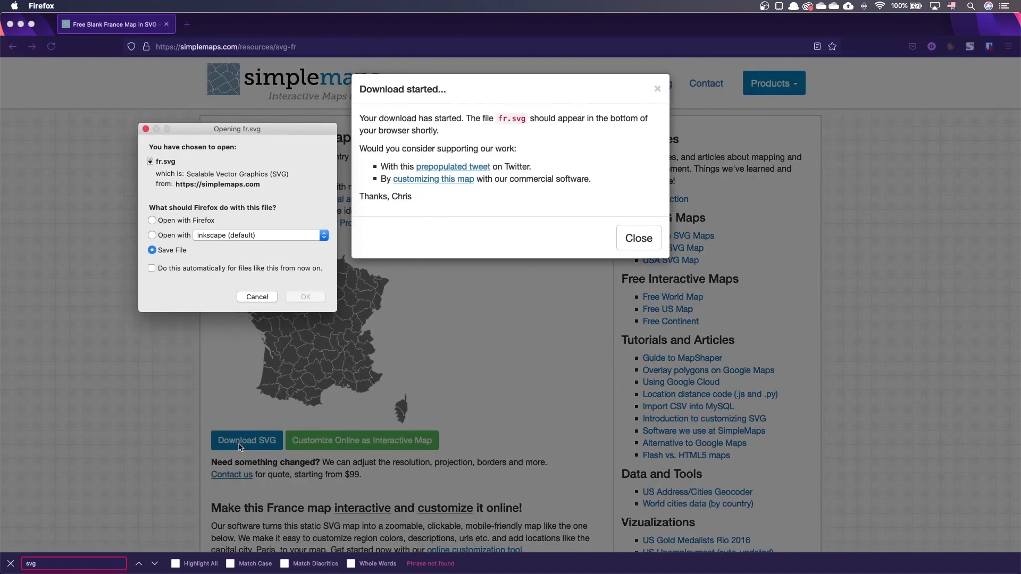
click(306, 296)
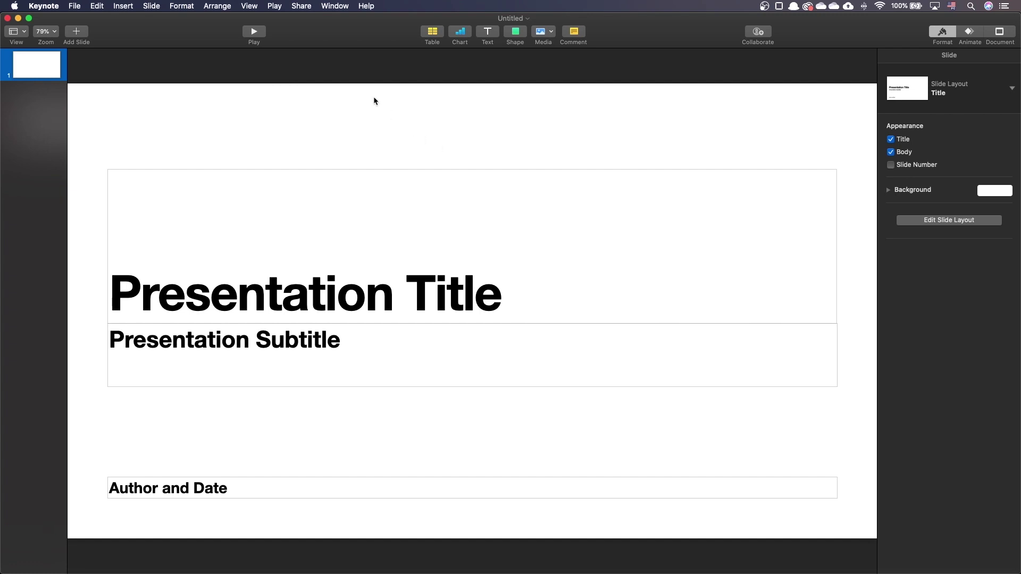
Drop the Corsica photos into Light Table view as slides and export the deck to PowerPoint.
click(249, 5)
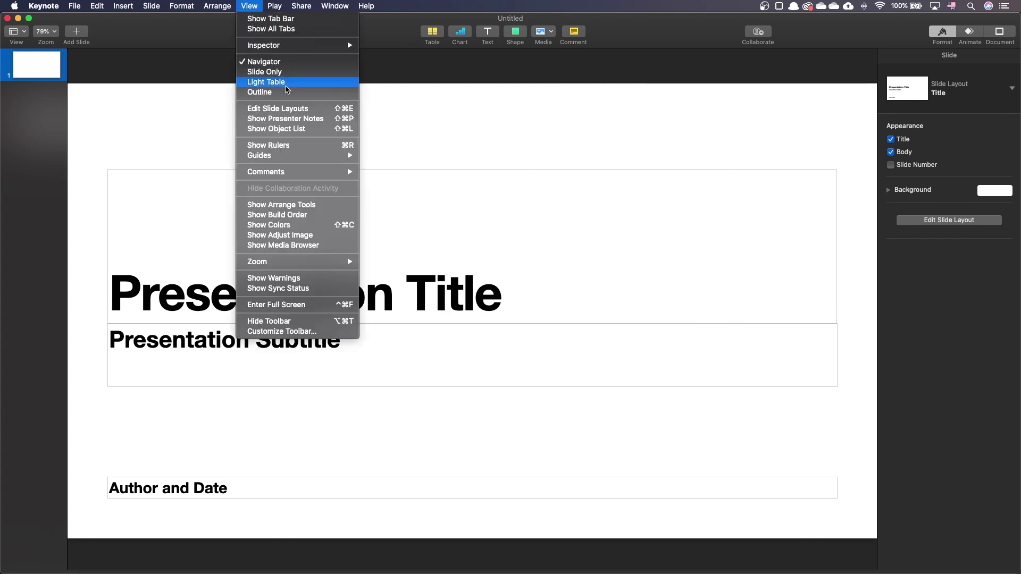
click(285, 85)
key(super+Tab)
mouse_move(743, 271)
mouse_down()
mouse_move(263, 166)
mouse_move(159, 194)
mouse_up()
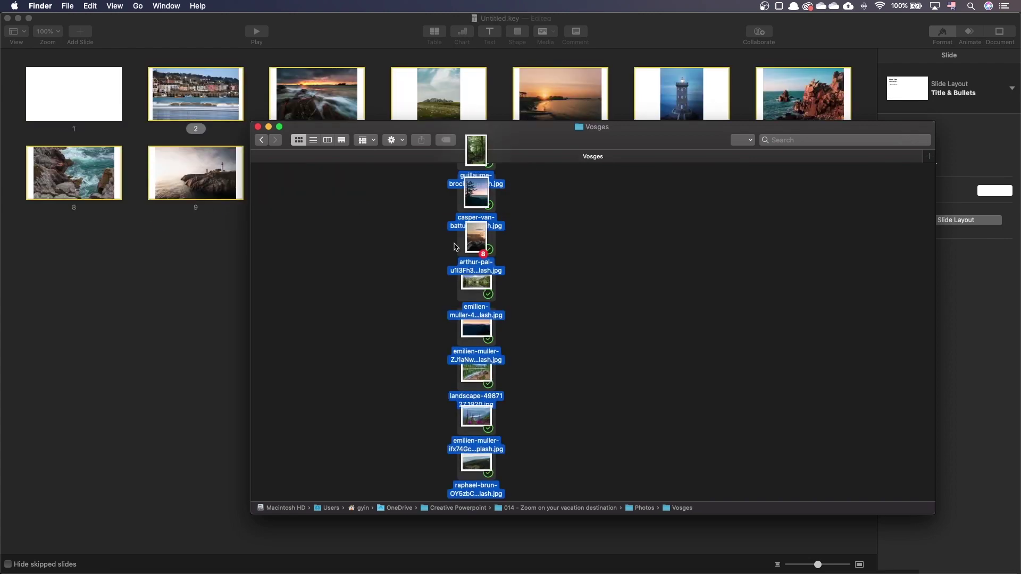
drag(278, 197, 205, 319)
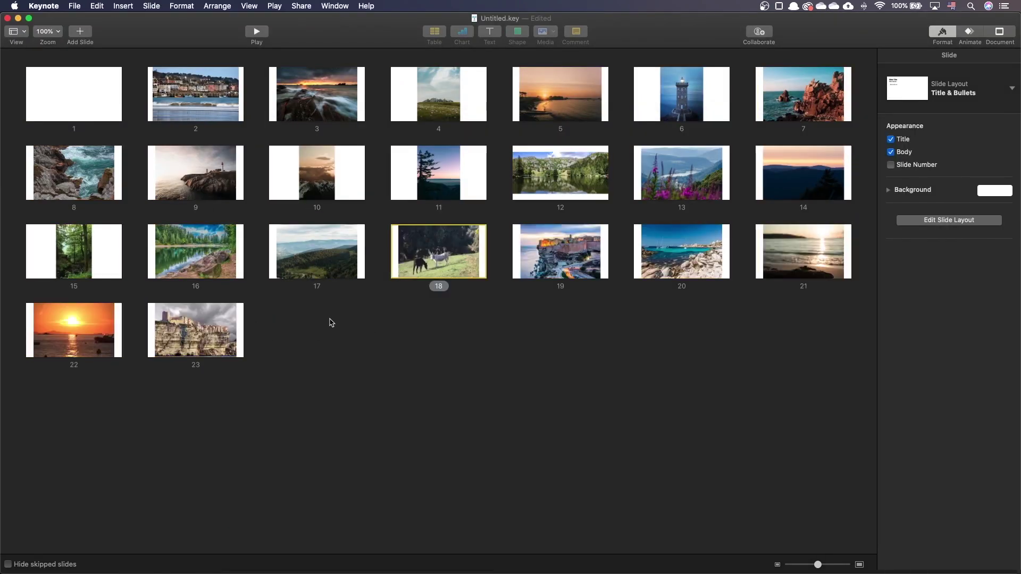
click(74, 6)
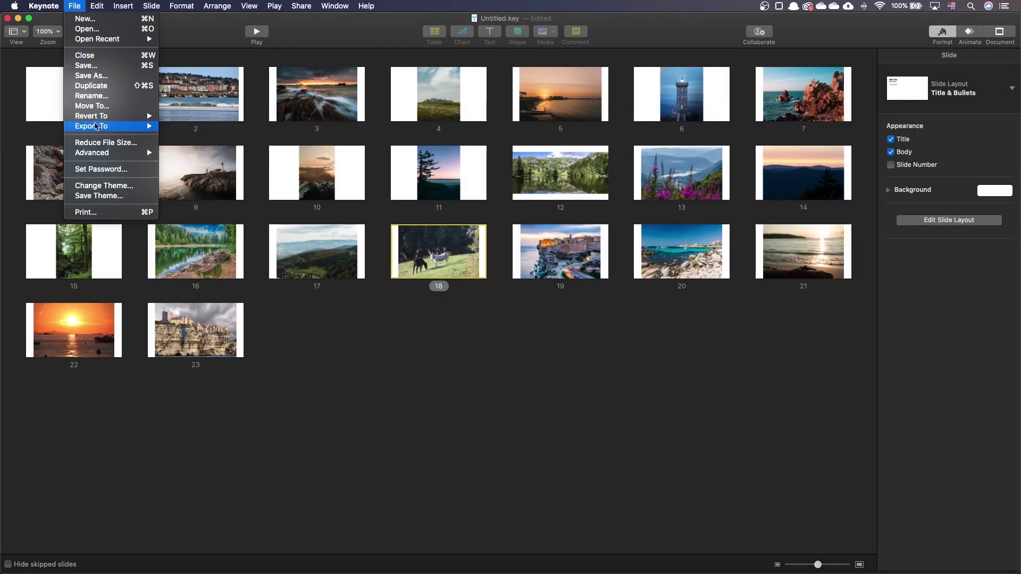
mouse_move(92, 127)
click(214, 135)
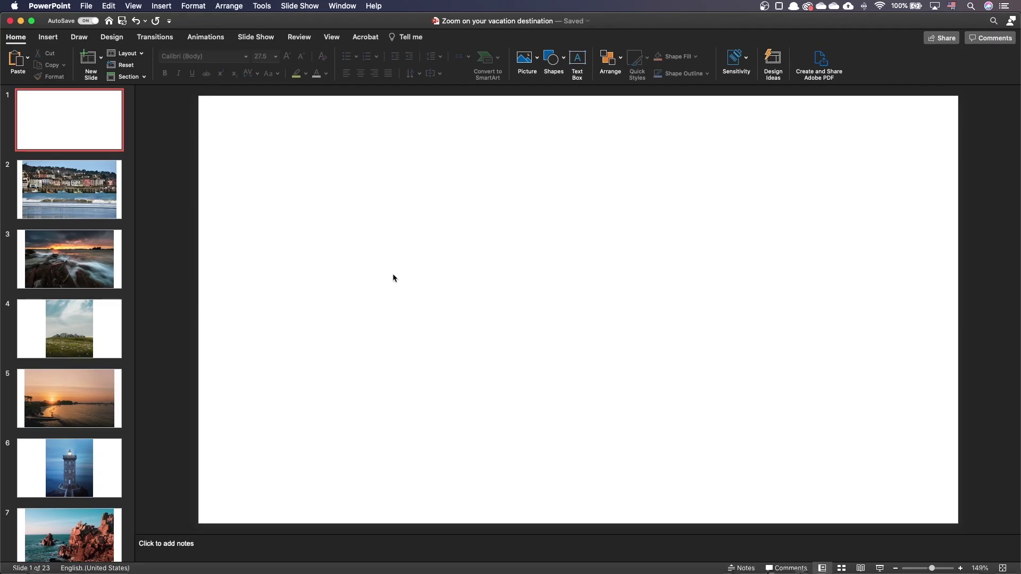
Fill the first slide's background with the picture Comic background.png.
right_click(391, 254)
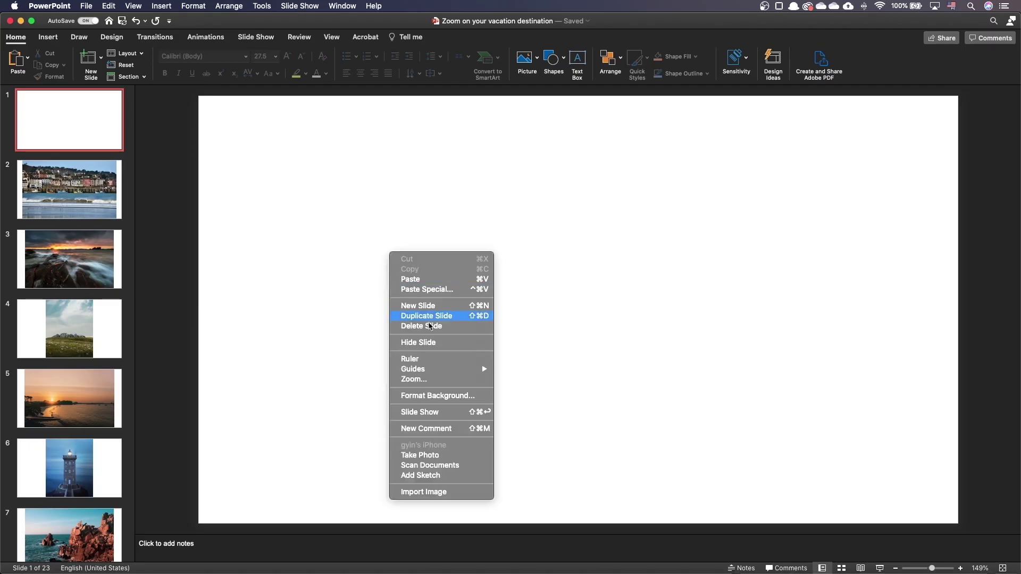
click(445, 396)
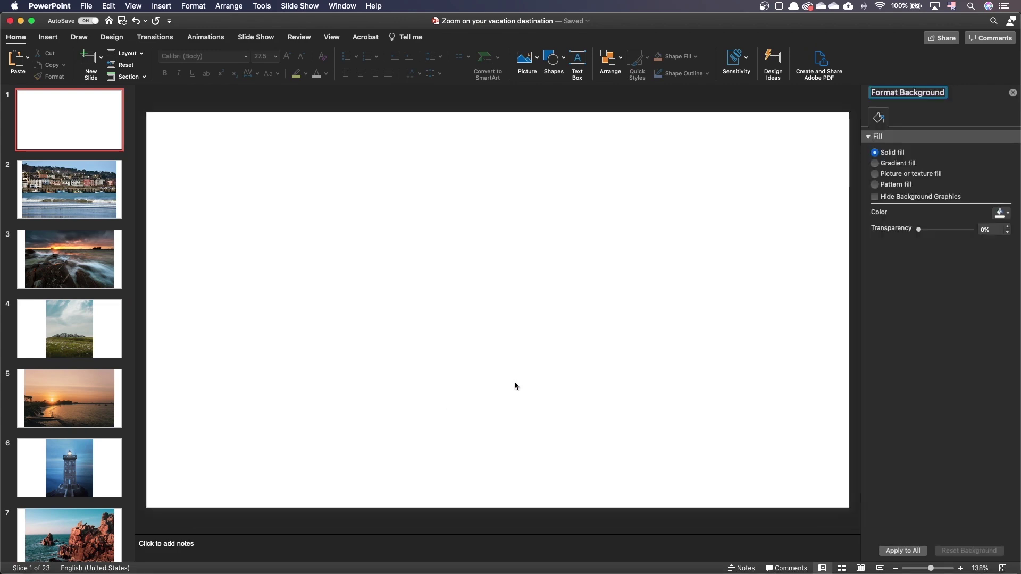
click(929, 173)
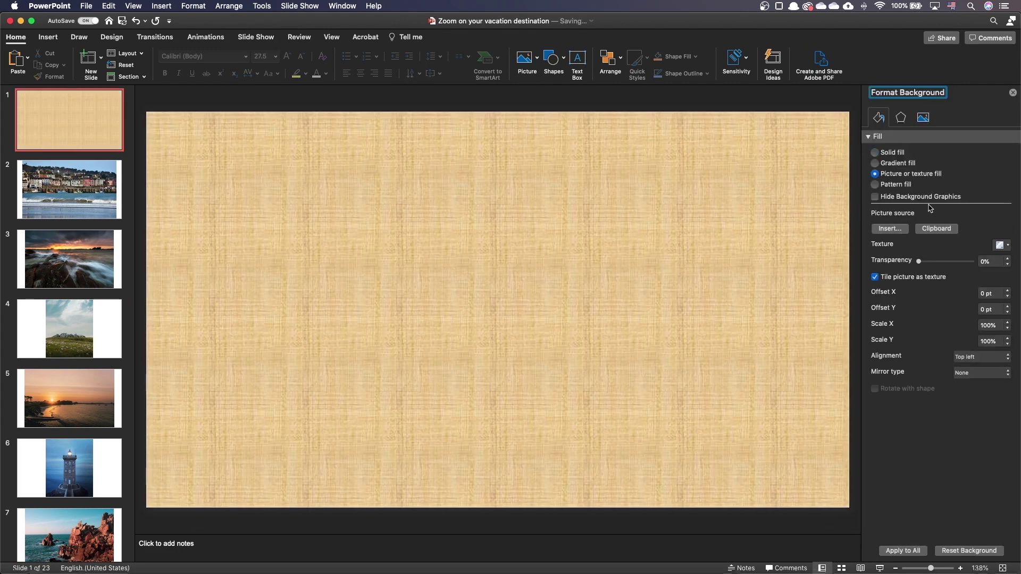
click(890, 228)
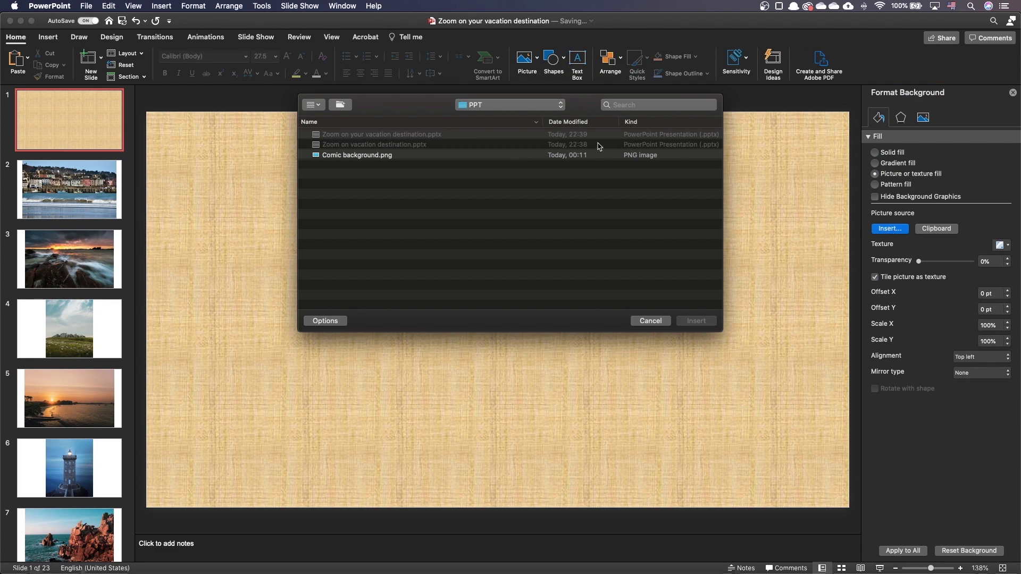
double_click(450, 156)
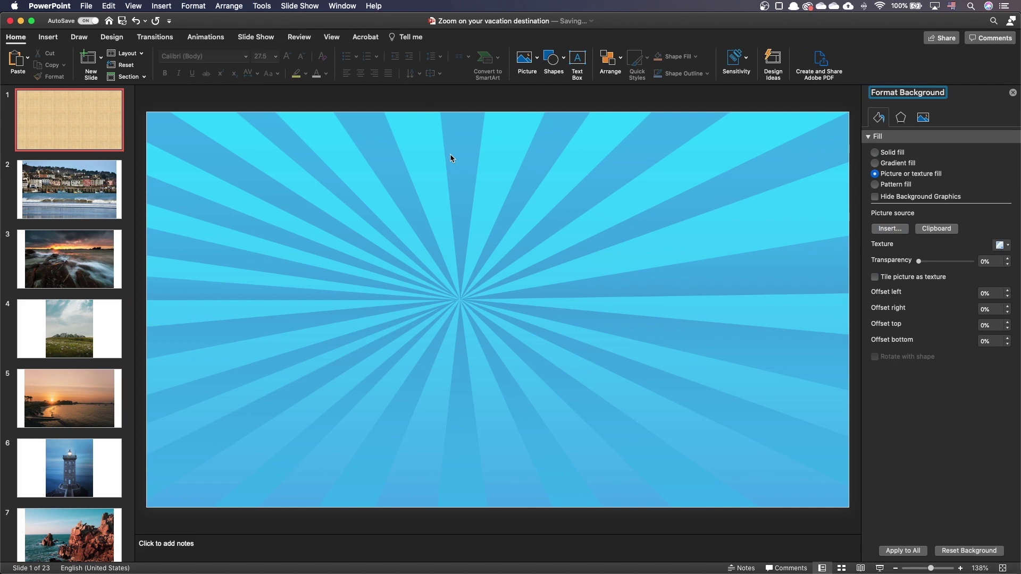
Insert fr.svg onto slide 1 and convert the map graphic into shapes.
click(51, 40)
click(95, 67)
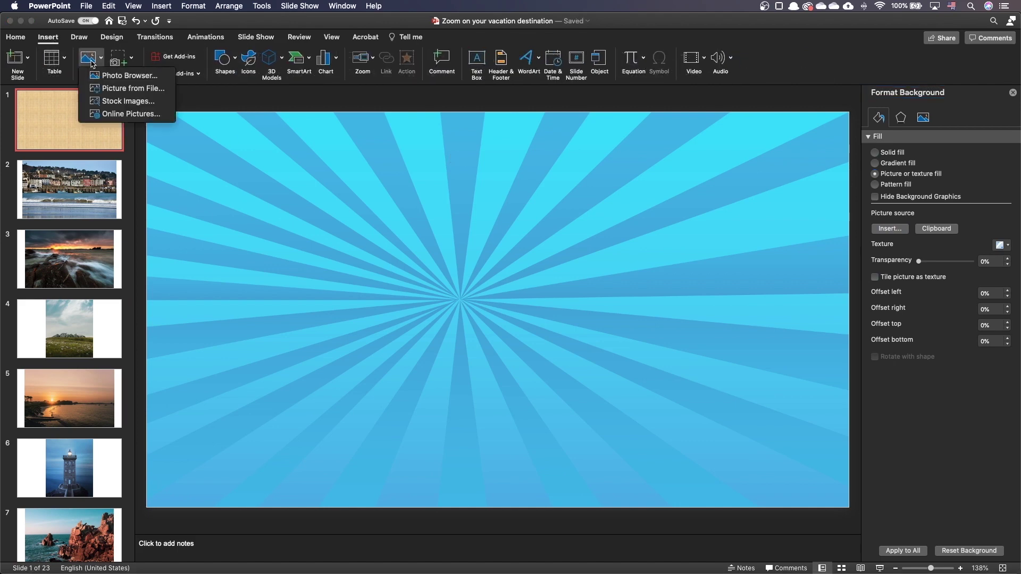
click(125, 88)
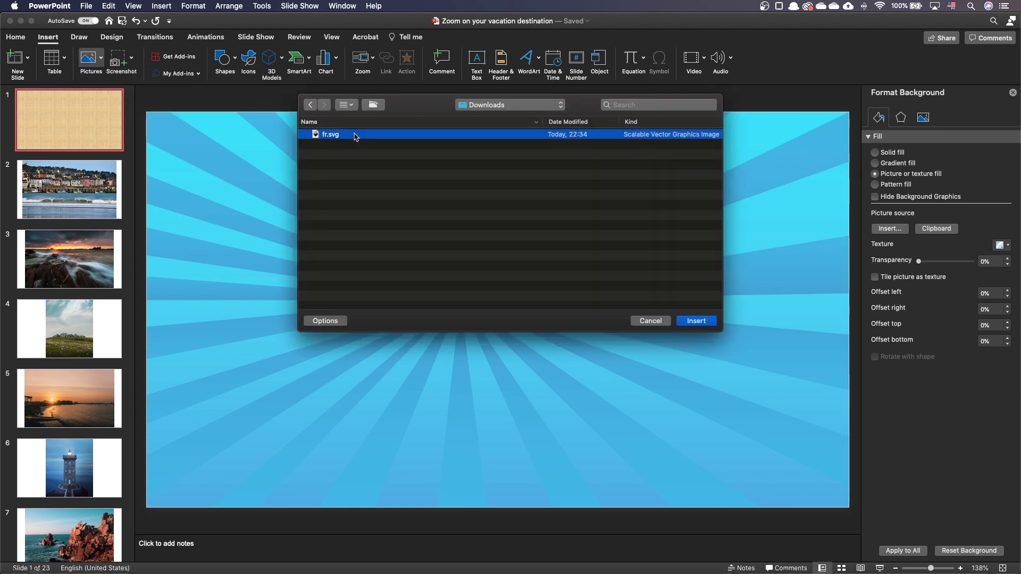
click(683, 320)
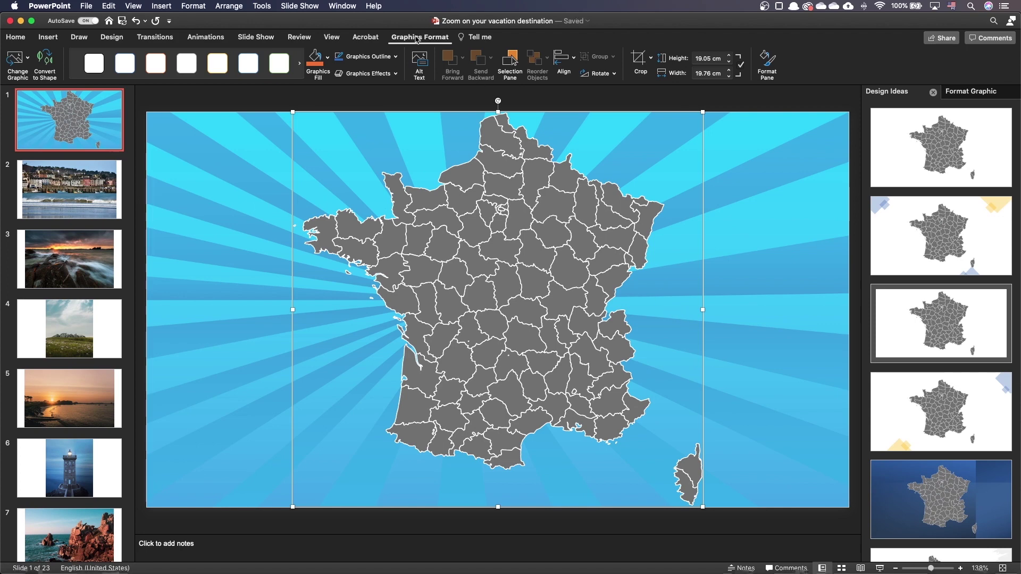
click(46, 62)
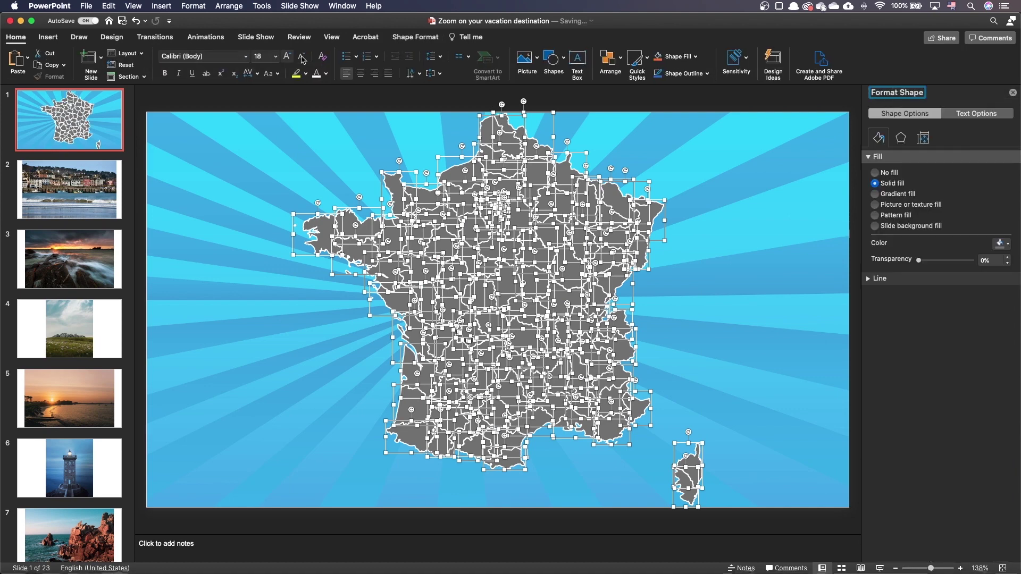
Combine all France region shapes with Merge Shapes > Union.
click(429, 39)
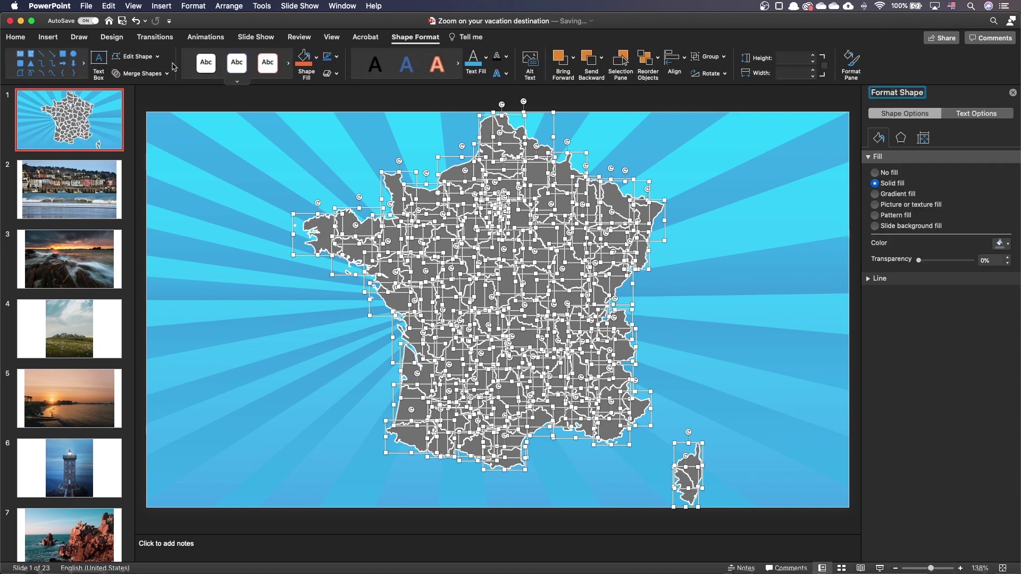
click(141, 73)
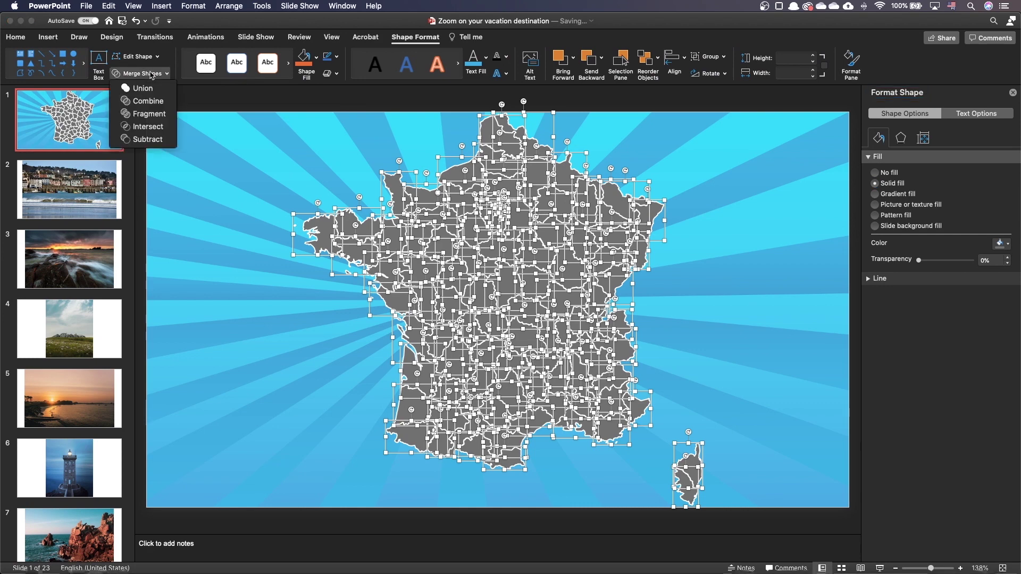
click(149, 90)
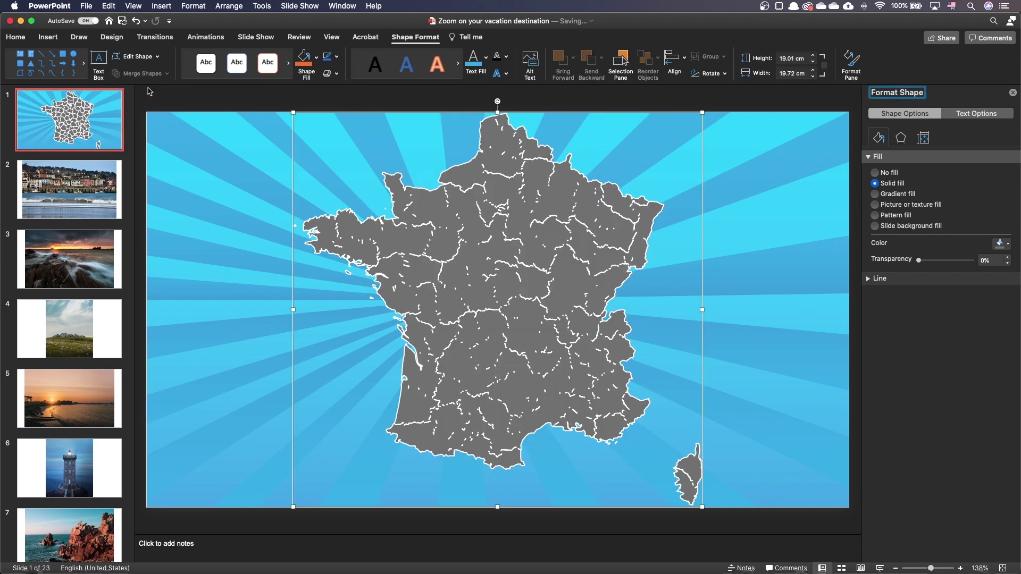
Fill the France shape with a custom orange-yellow hex colour.
right_click(509, 242)
click(564, 449)
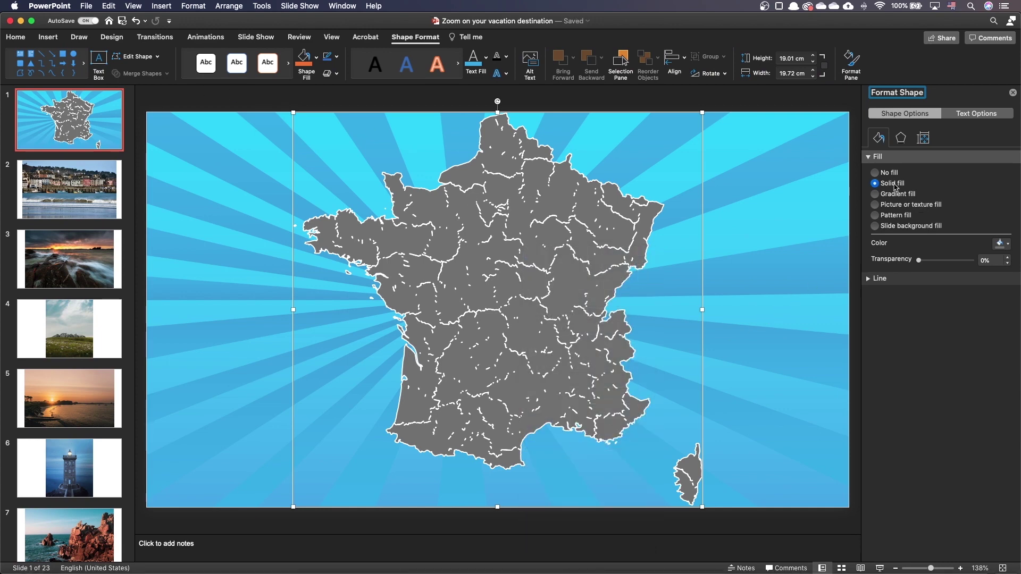
click(1002, 243)
click(944, 366)
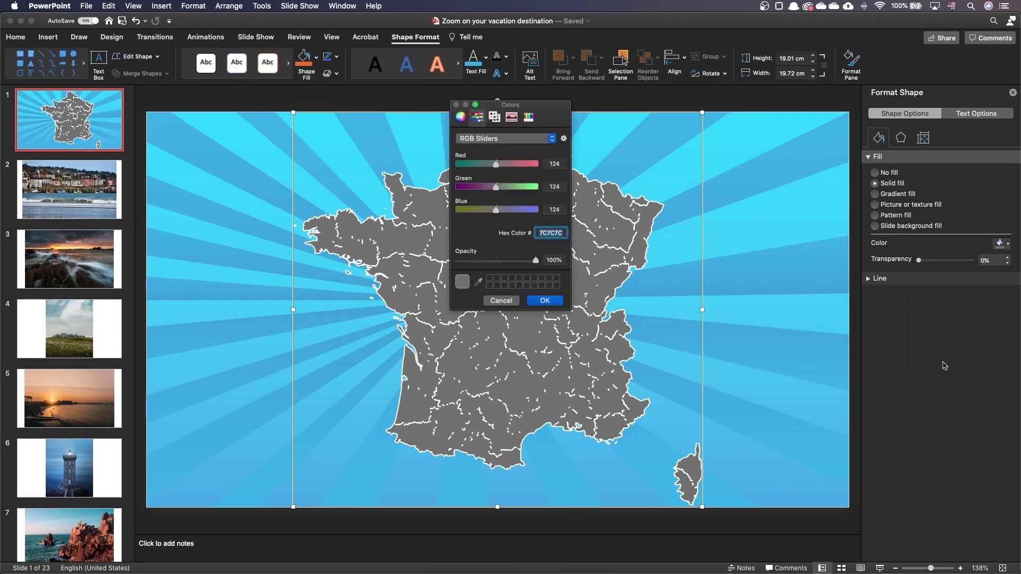
text(000)
key(Return)
click(545, 300)
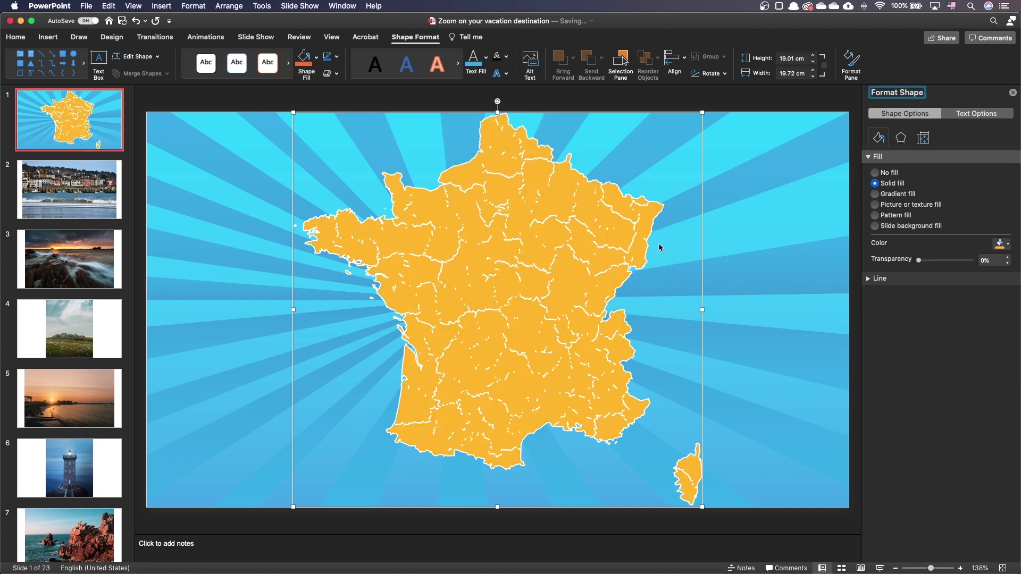
Give the France shape an outline in the same yellow.
click(873, 278)
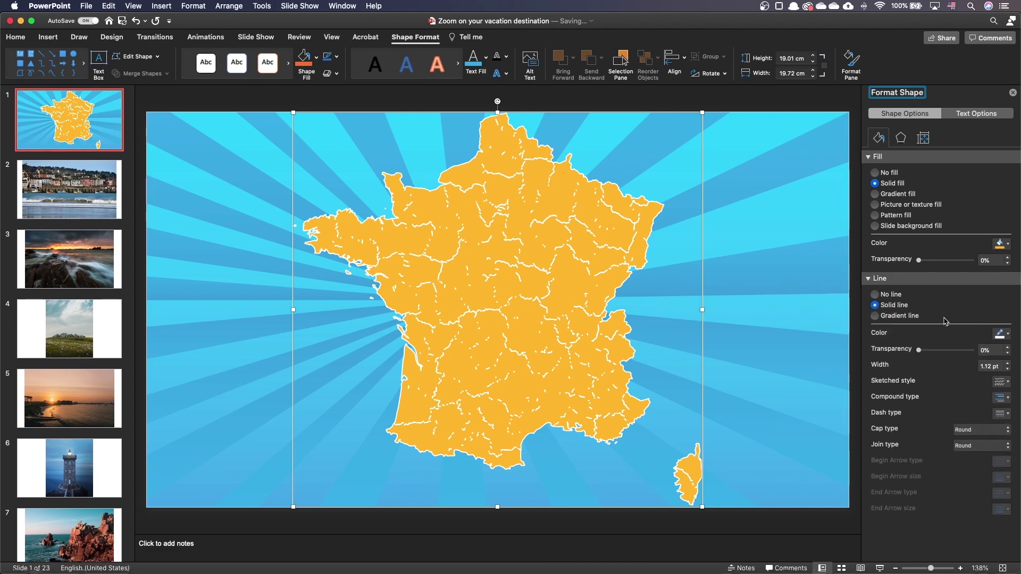
click(1000, 333)
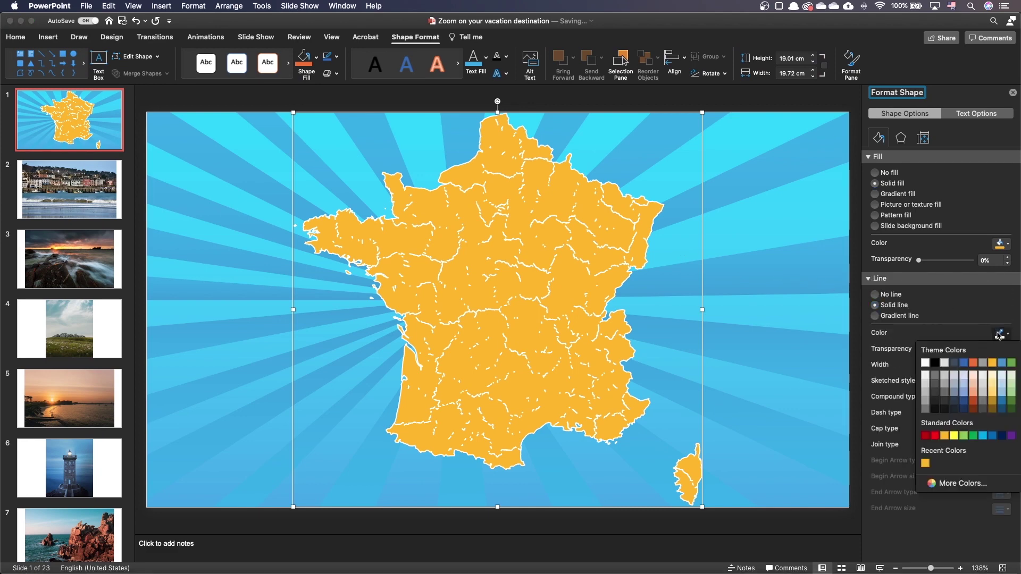
click(925, 463)
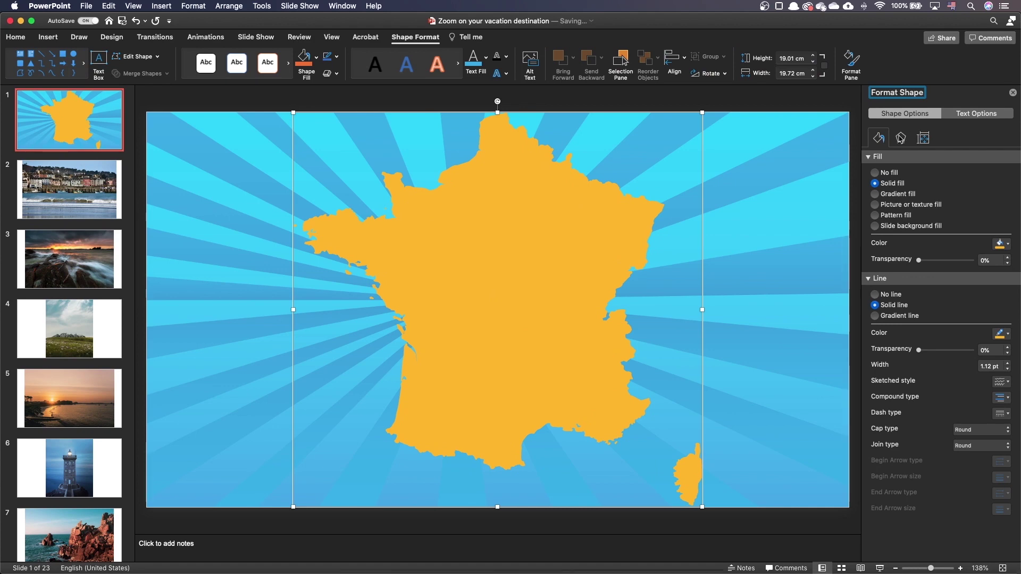
Apply a Perspective 3-D rotation preset to the France map.
click(901, 138)
click(894, 226)
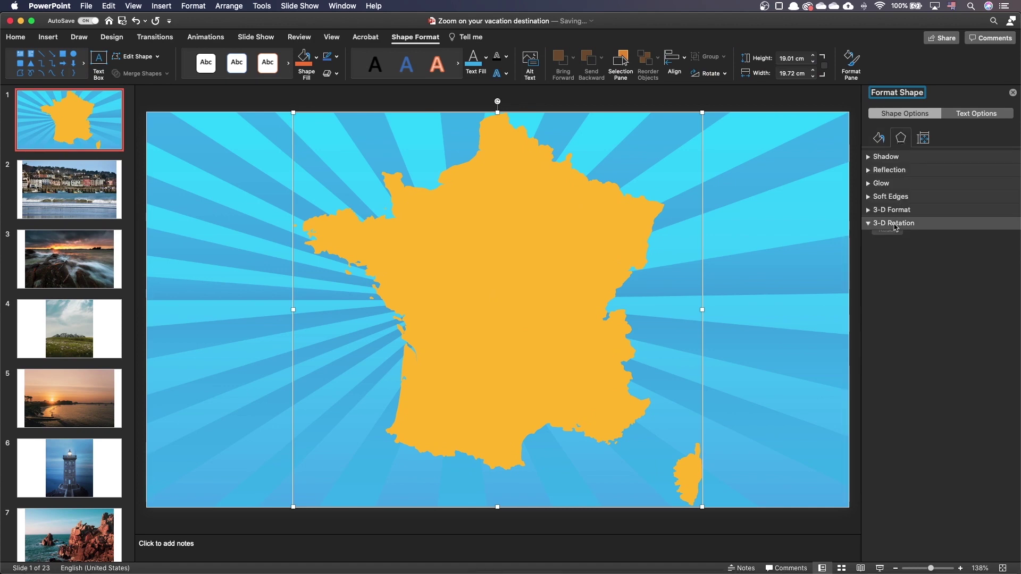
click(993, 249)
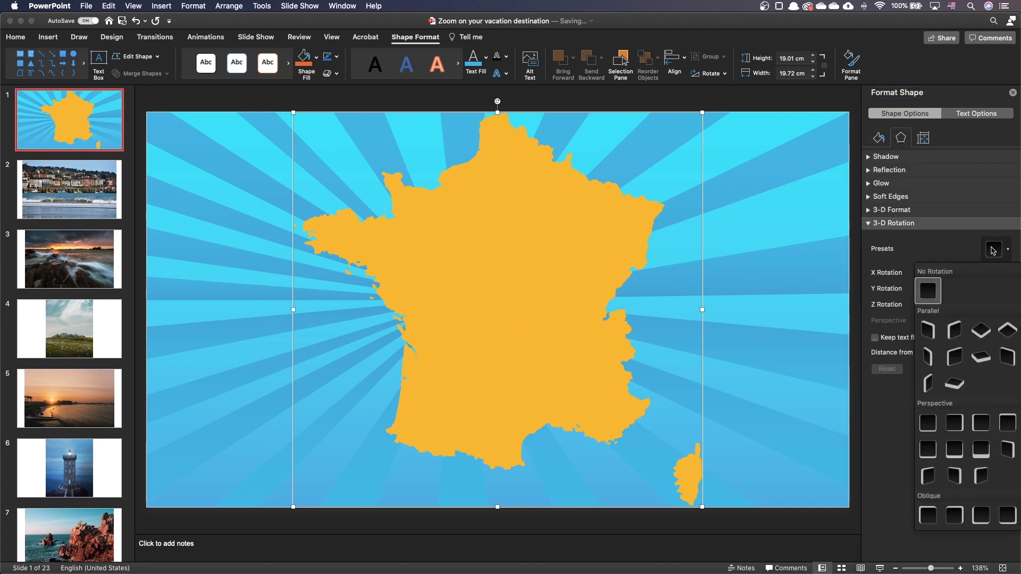
click(926, 477)
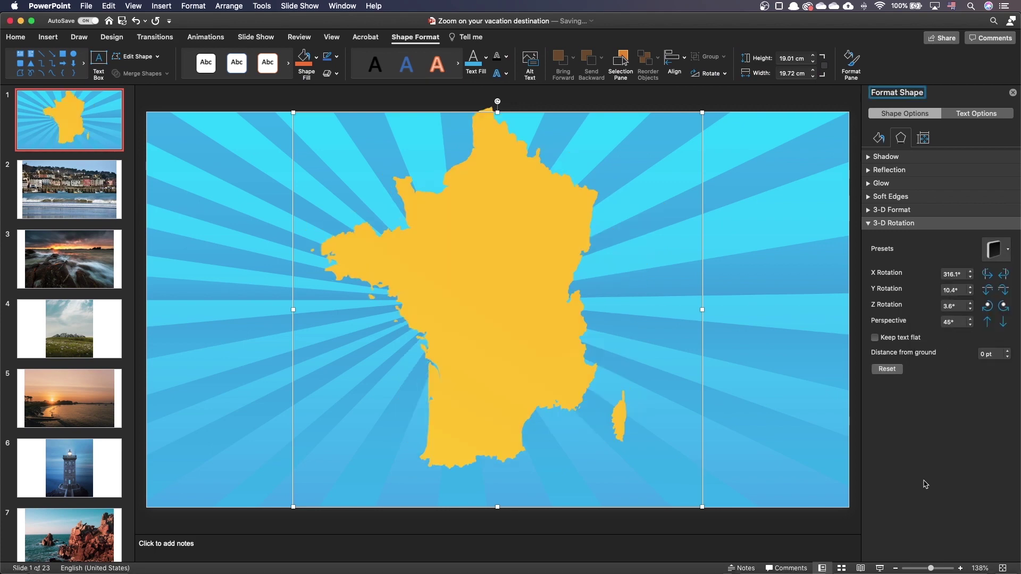
click(987, 274)
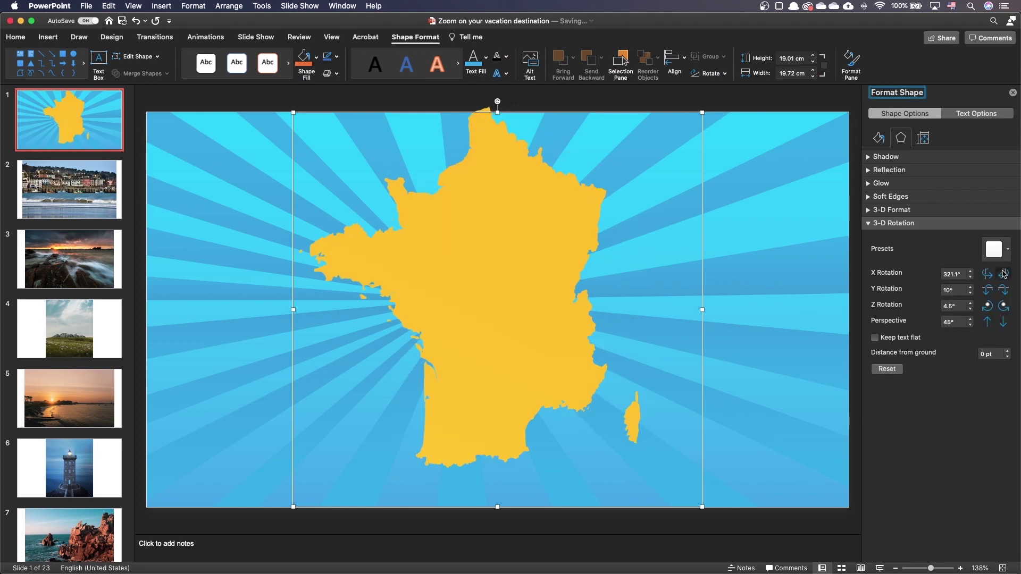
click(988, 290)
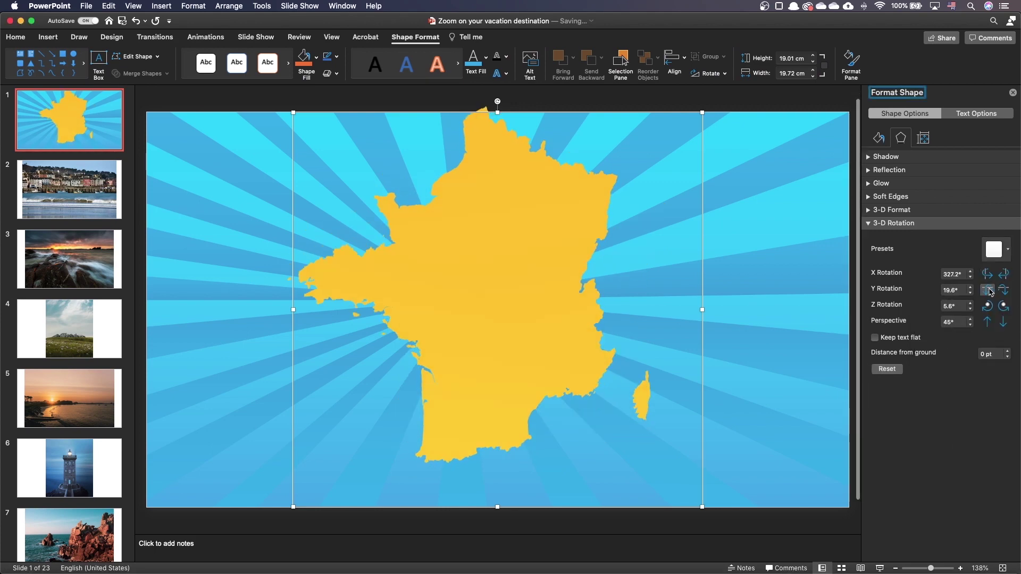
click(1003, 306)
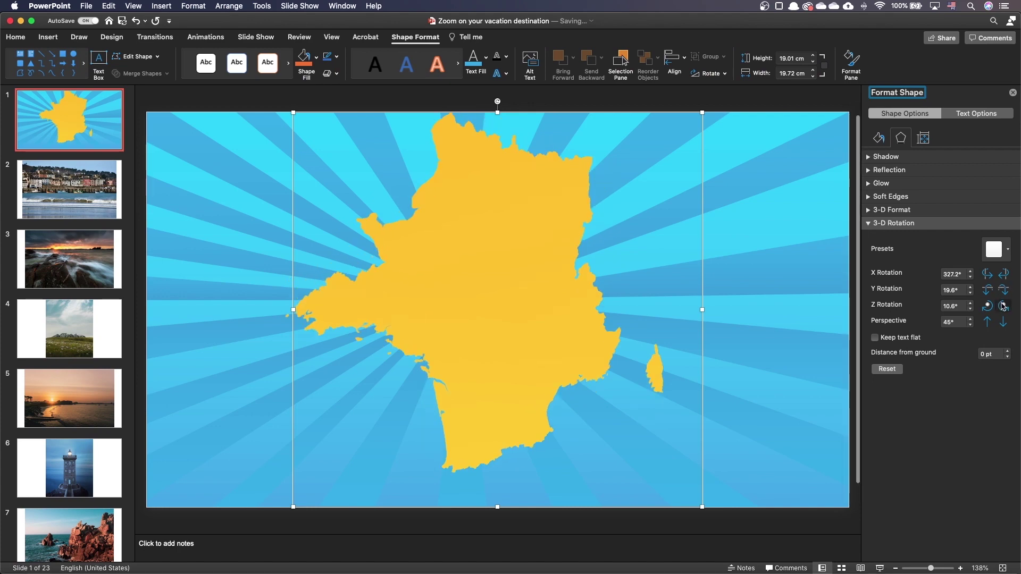
Set the map's 3-D rotation to X 337°, Y 332° and Z 34°.
click(953, 272)
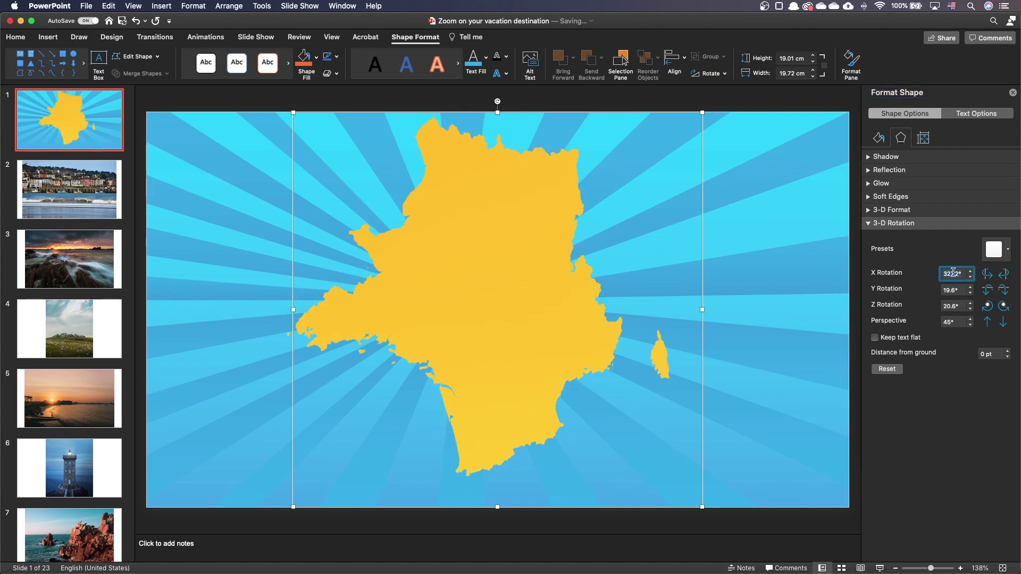
text(337)
key(Return)
key(Tab)
text(3)
text(332)
key(Return)
key(Tab)
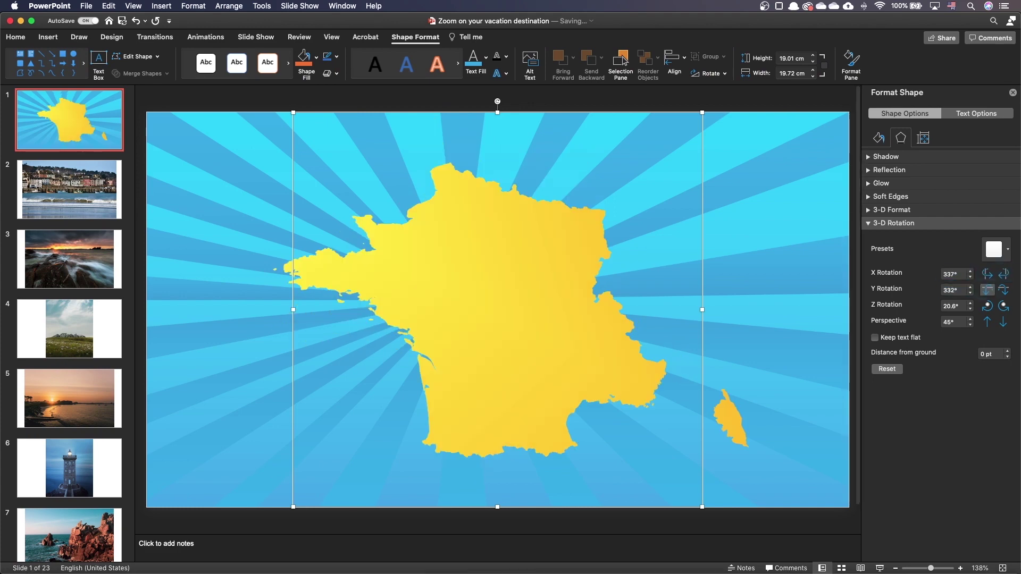
text(34)
key(Return)
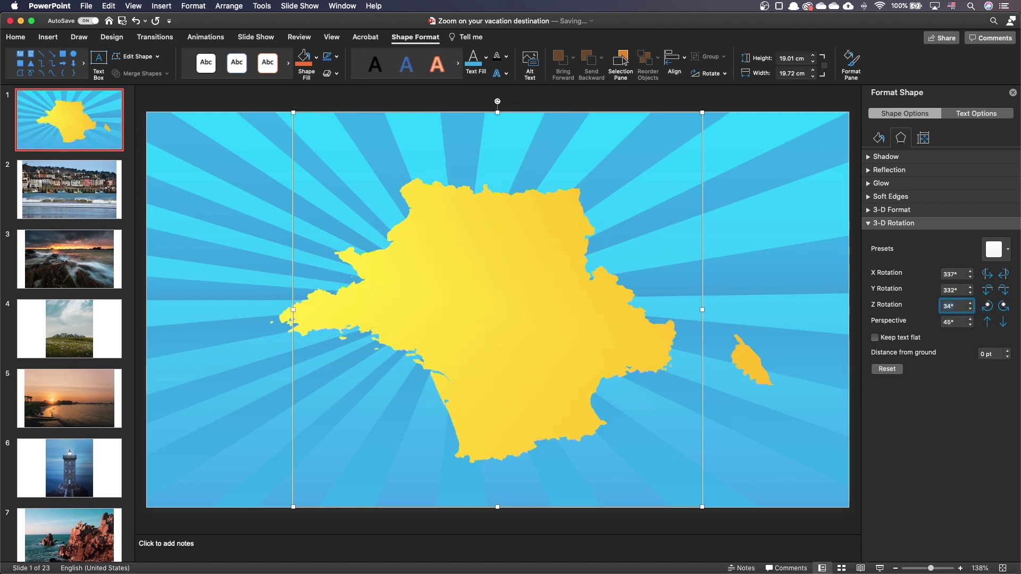
Set perspective to 80°, then move the map up-left and enlarge it to about 23 cm wide.
key(Tab)
text(80)
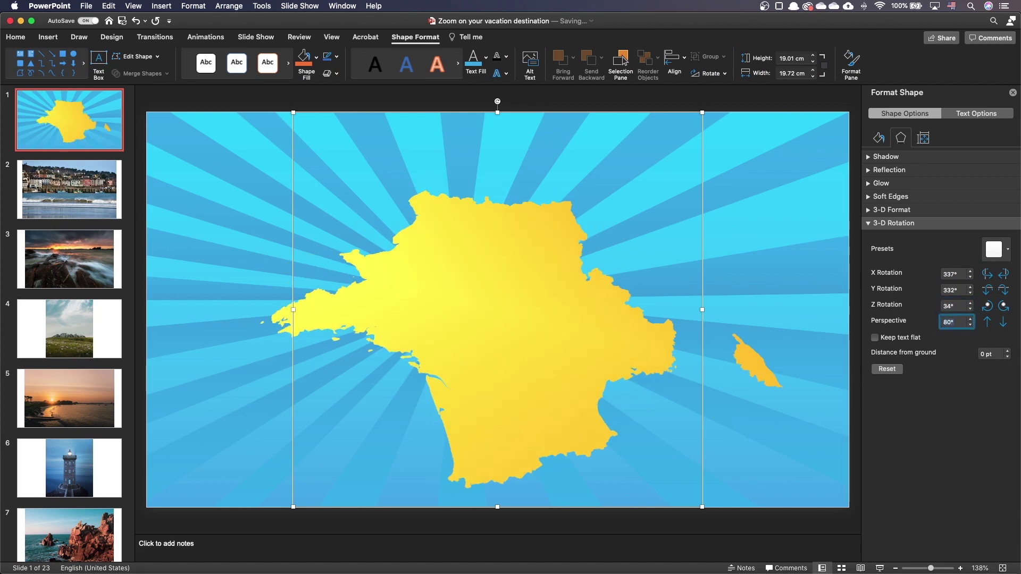
key(Return)
mouse_move(594, 338)
mouse_down()
mouse_move(454, 297)
mouse_move(470, 290)
mouse_up()
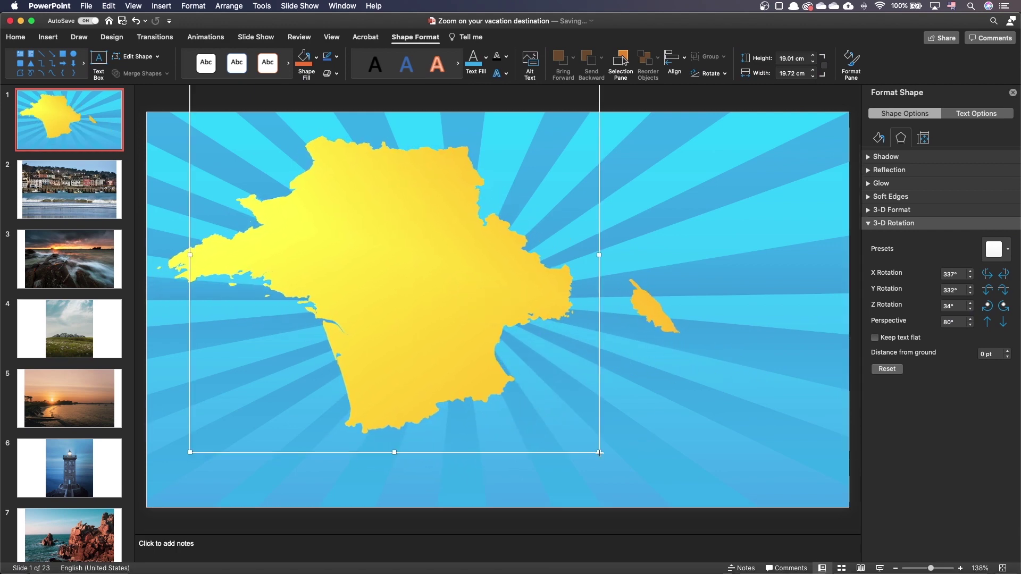
drag(598, 453, 593, 508)
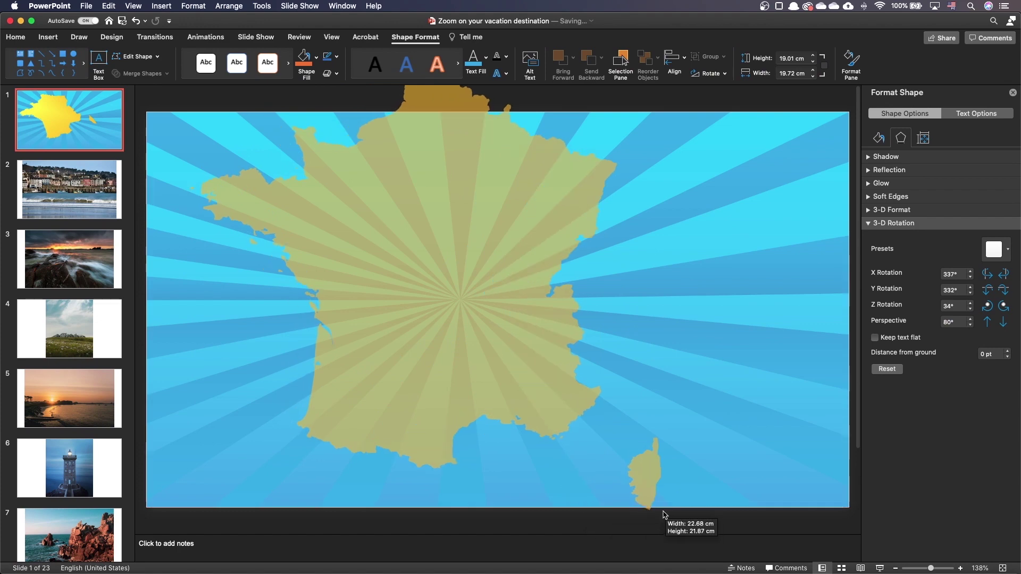
drag(593, 507, 677, 511)
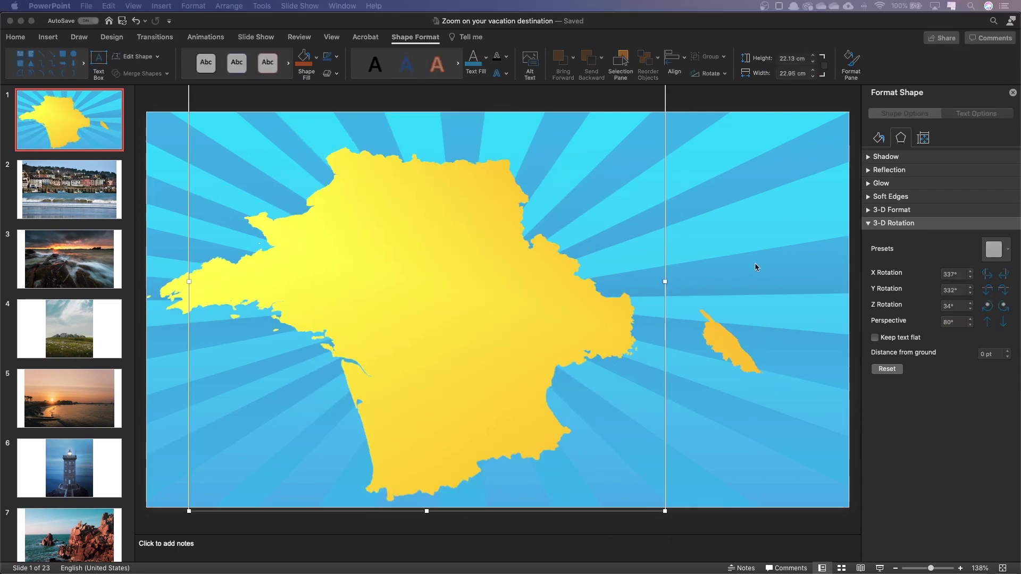
click(735, 258)
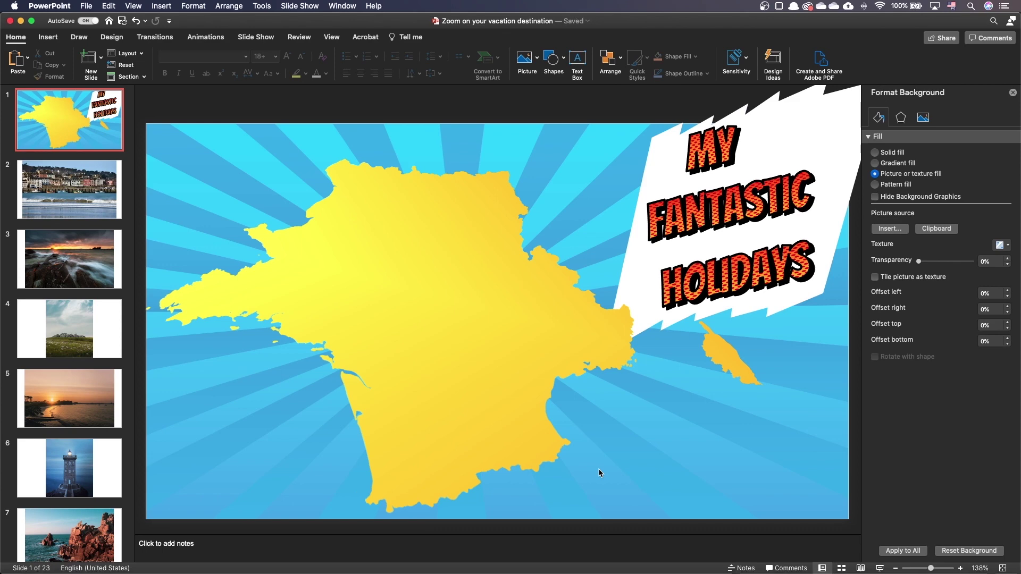
Insert a Summary Zoom built from slides 2, 3, 4, 5, 6, 7, 8 and 9.
click(48, 37)
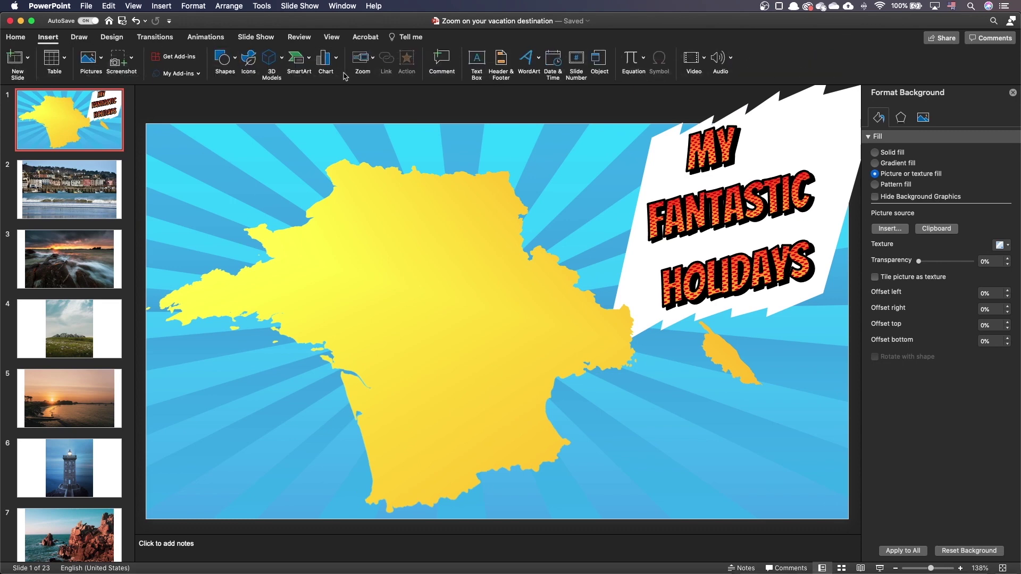
click(363, 59)
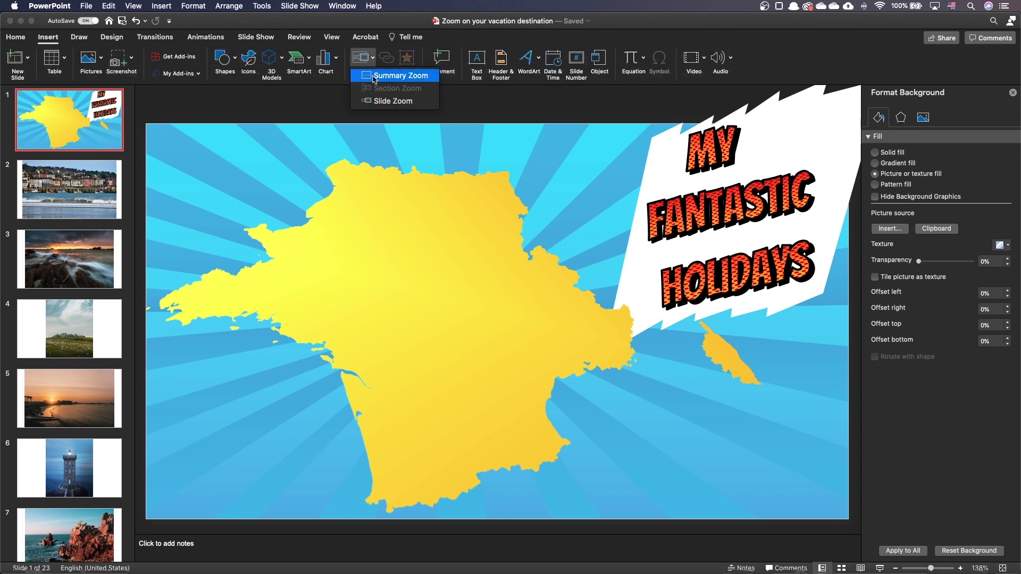
click(373, 78)
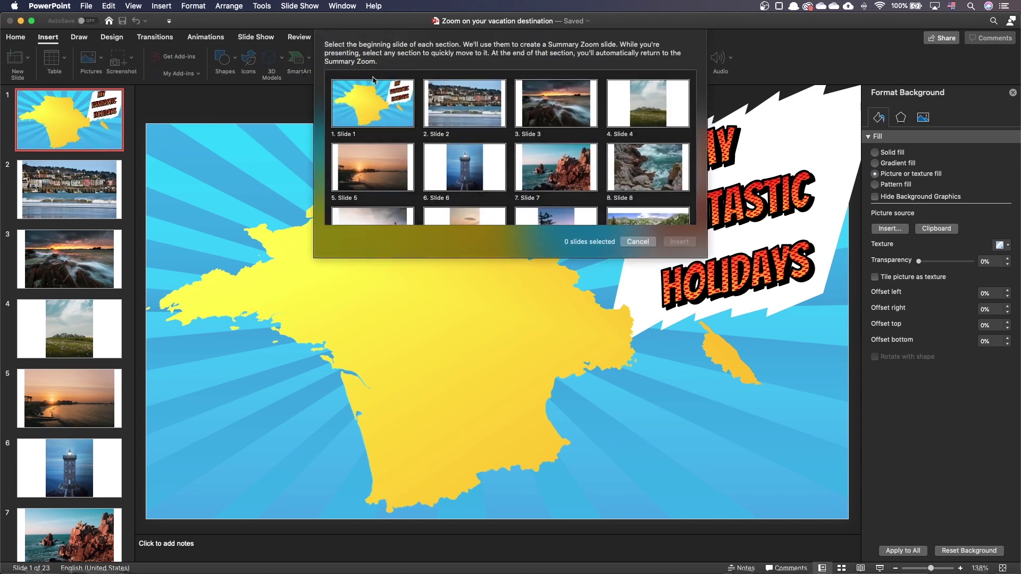
click(458, 110)
click(546, 114)
click(631, 115)
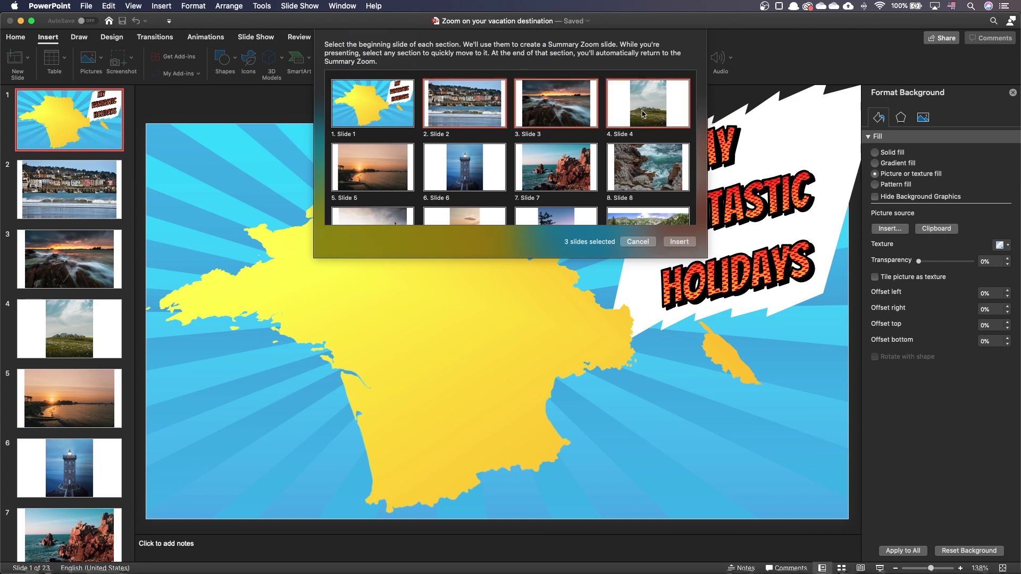
click(385, 155)
click(451, 160)
click(542, 167)
click(638, 175)
scroll(558, 179, down, 2)
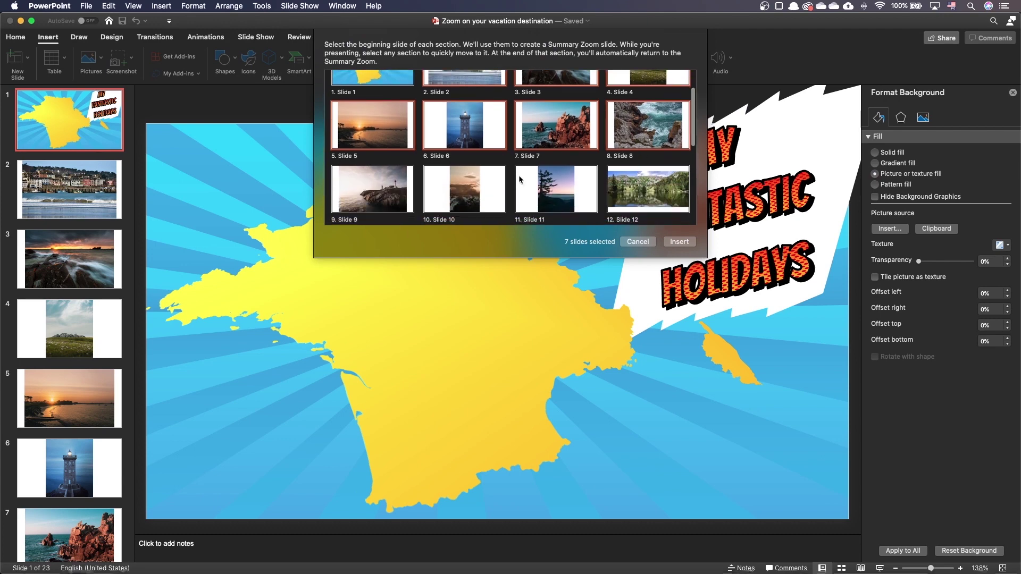
click(381, 192)
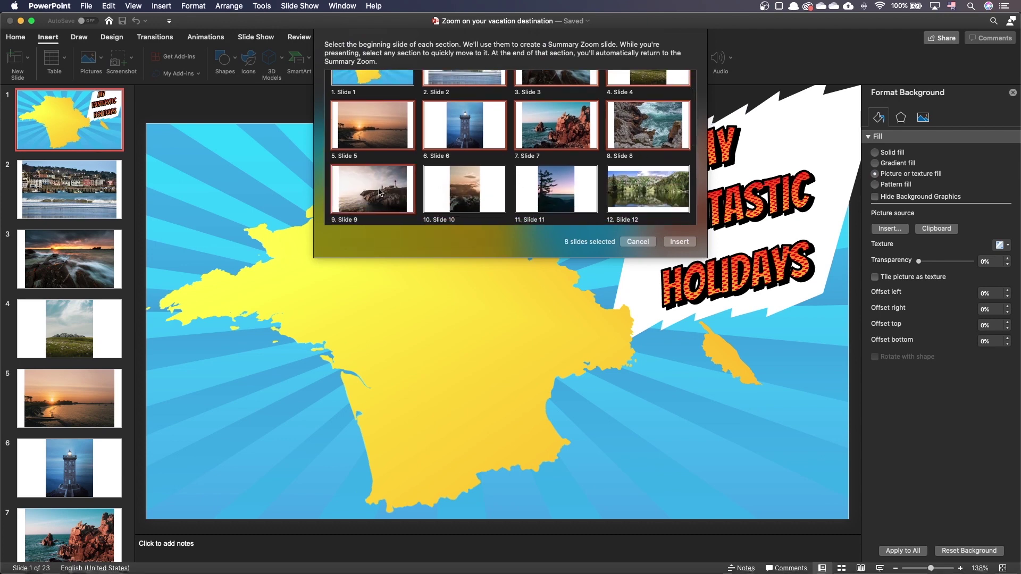
click(677, 242)
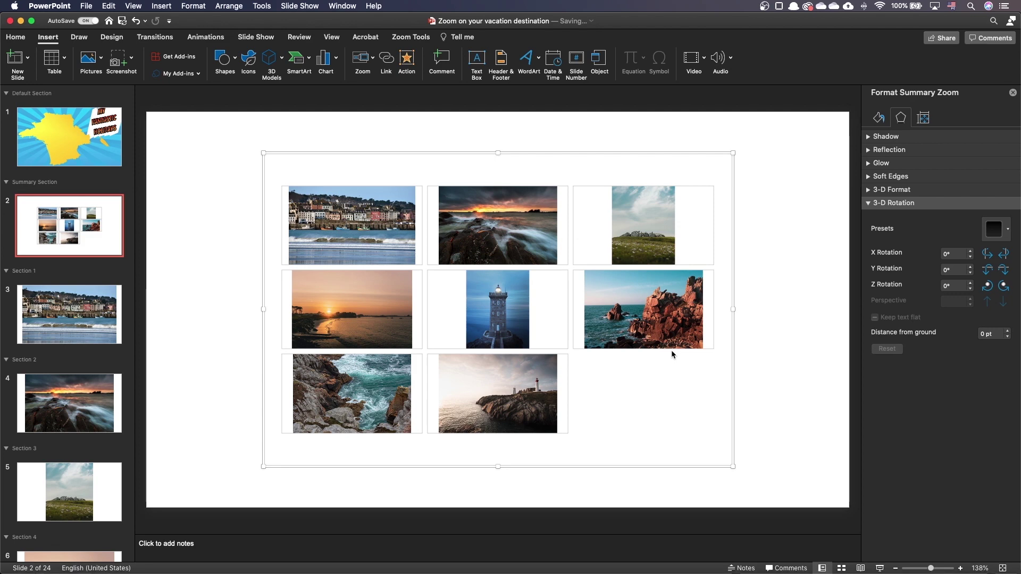
Turn off Zoom Background for the summary zoom thumbnails.
click(412, 37)
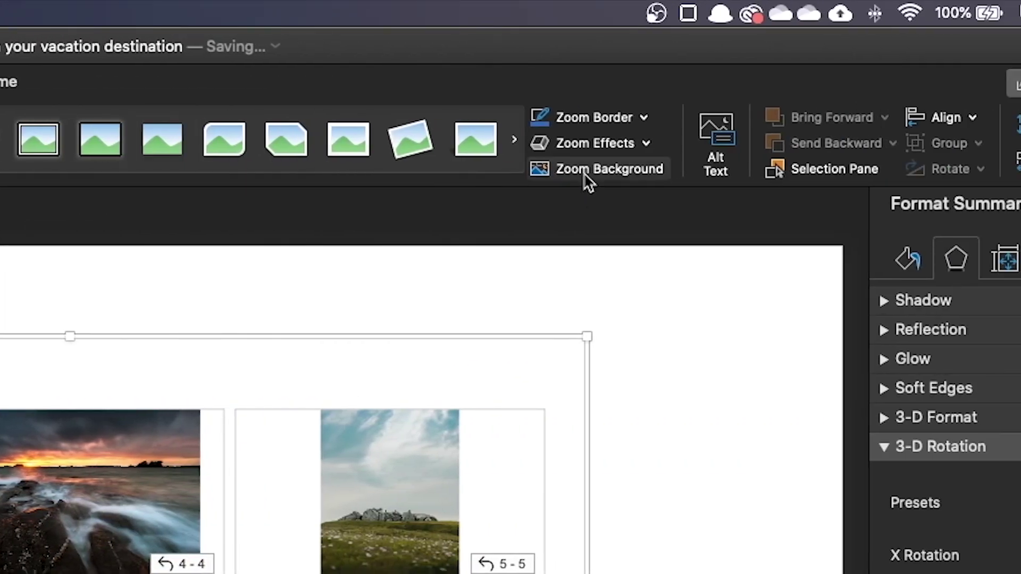
click(586, 180)
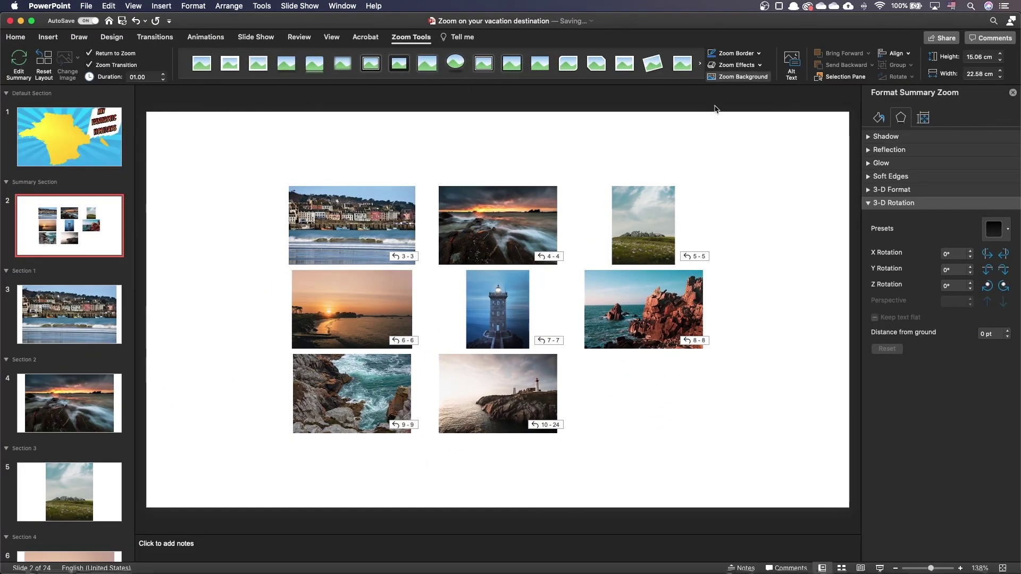
click(715, 109)
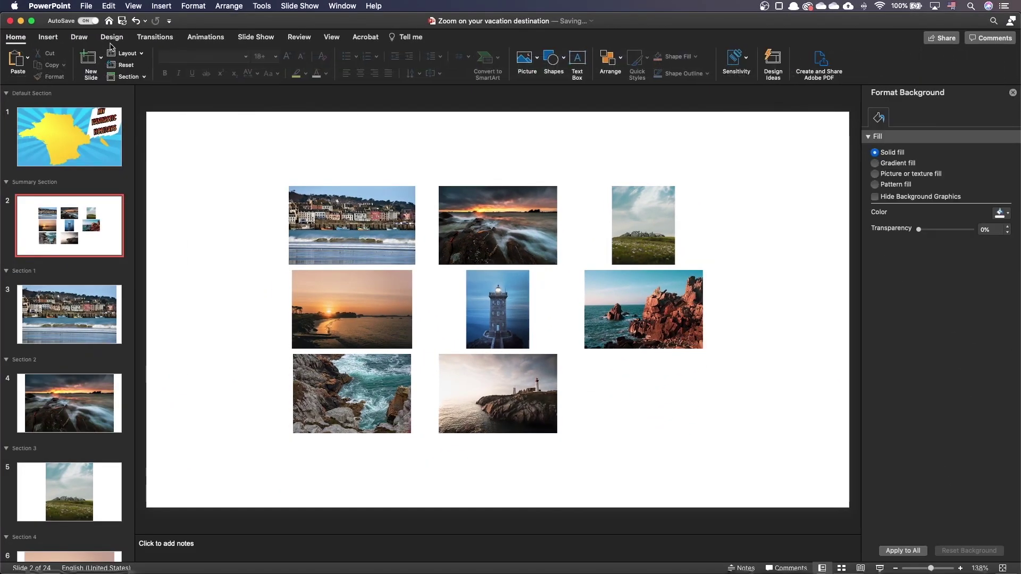
Insert another Summary Zoom of the selected slides and turn off its zoom background.
click(48, 36)
click(372, 59)
click(399, 75)
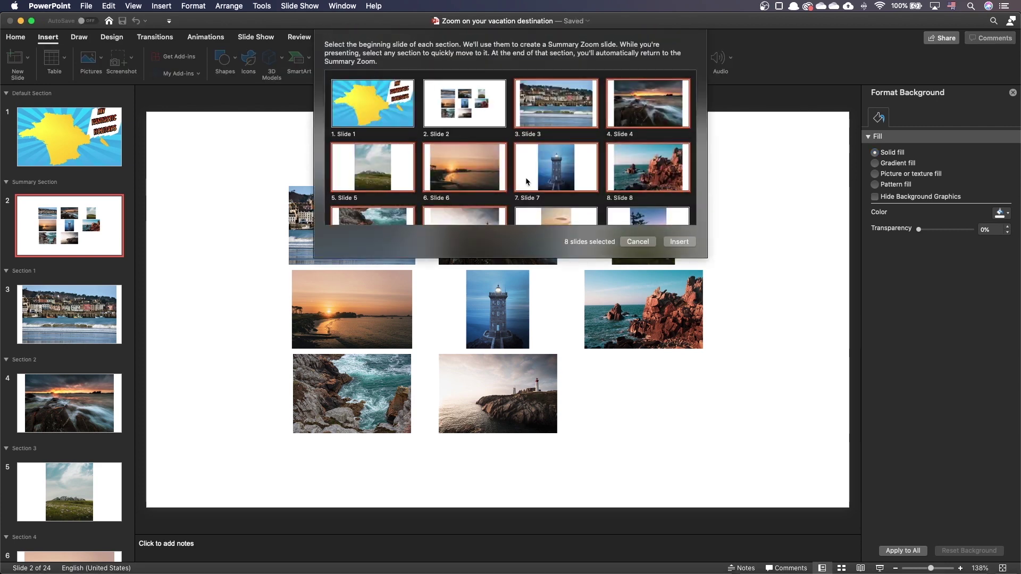
scroll(526, 178, down, 2)
scroll(560, 204, down, 2)
scroll(560, 203, down, 2)
shift+click(464, 195)
click(678, 241)
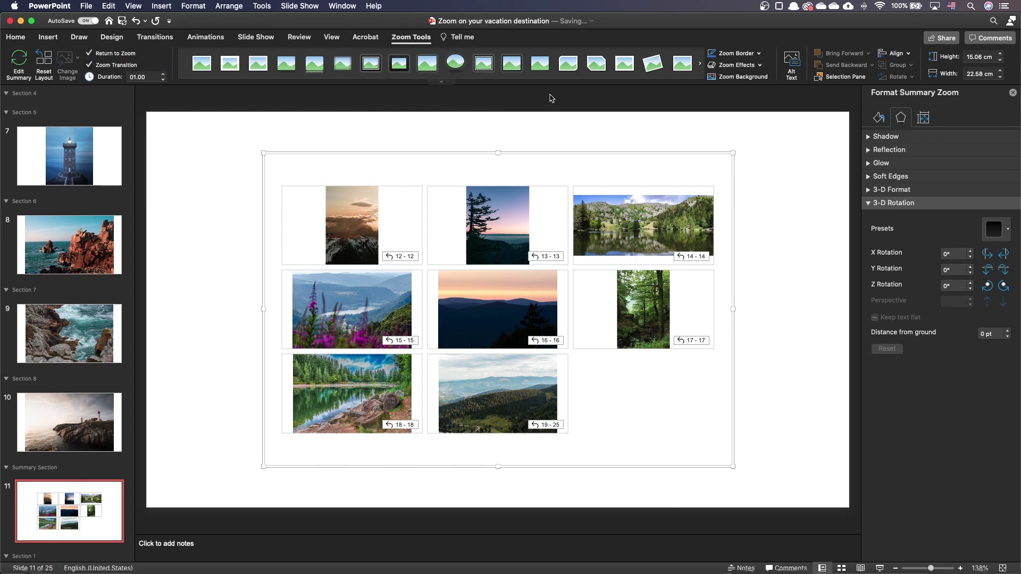
click(741, 77)
key(Escape)
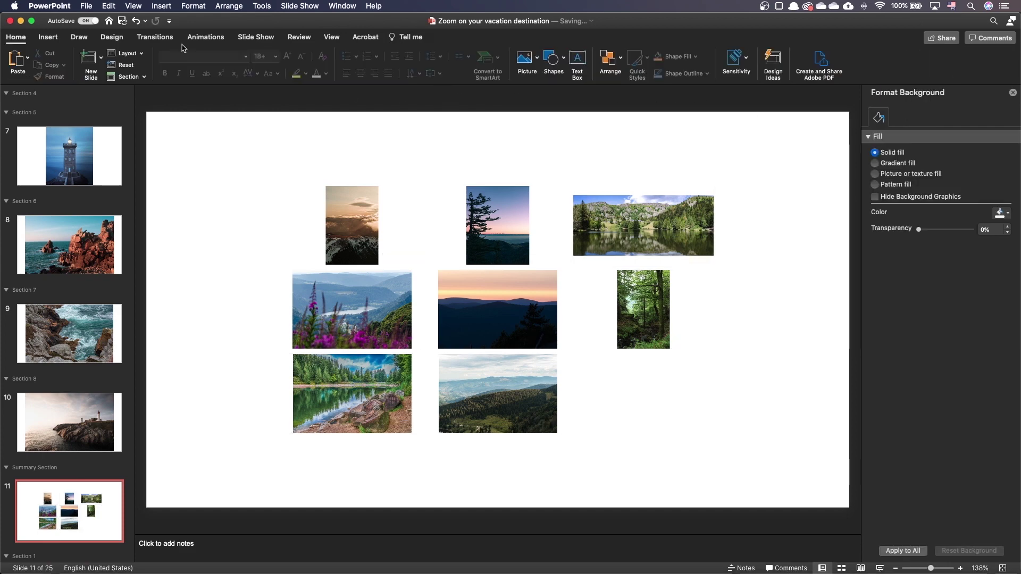
Insert one more Summary Zoom from the chosen slides and make its frames transparent.
click(49, 37)
click(372, 60)
click(372, 81)
scroll(447, 144, down, 10)
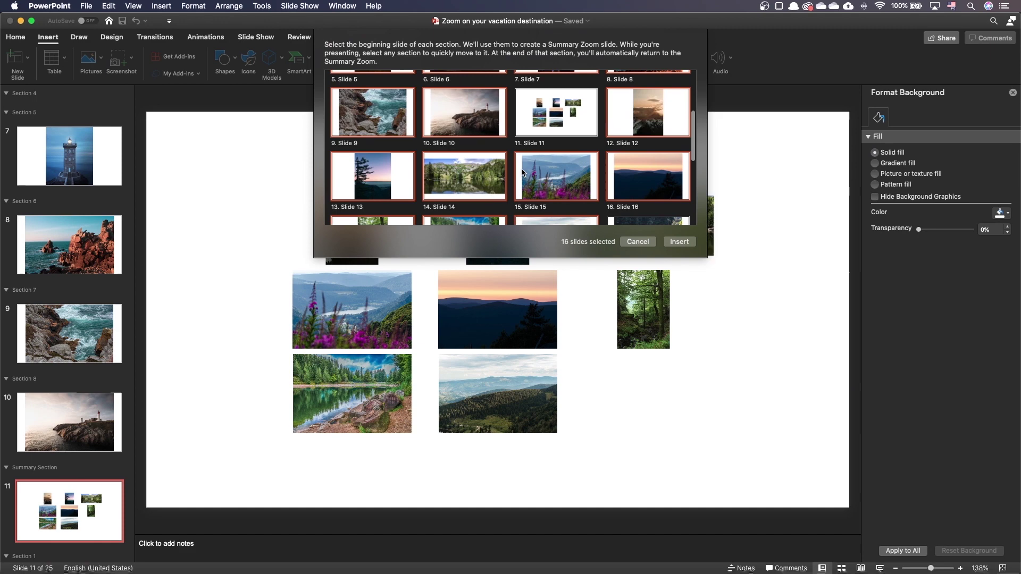
click(679, 242)
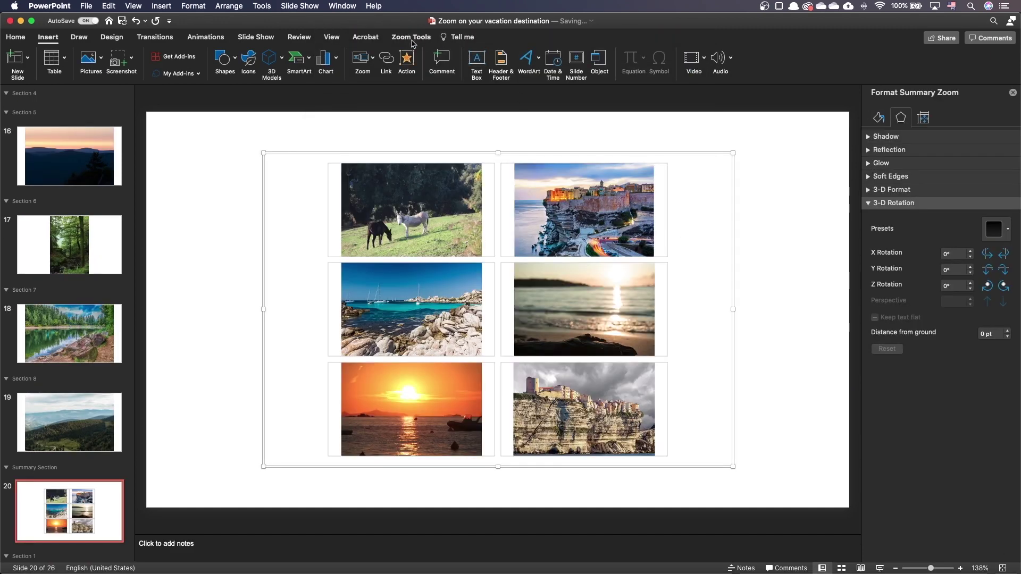
click(411, 38)
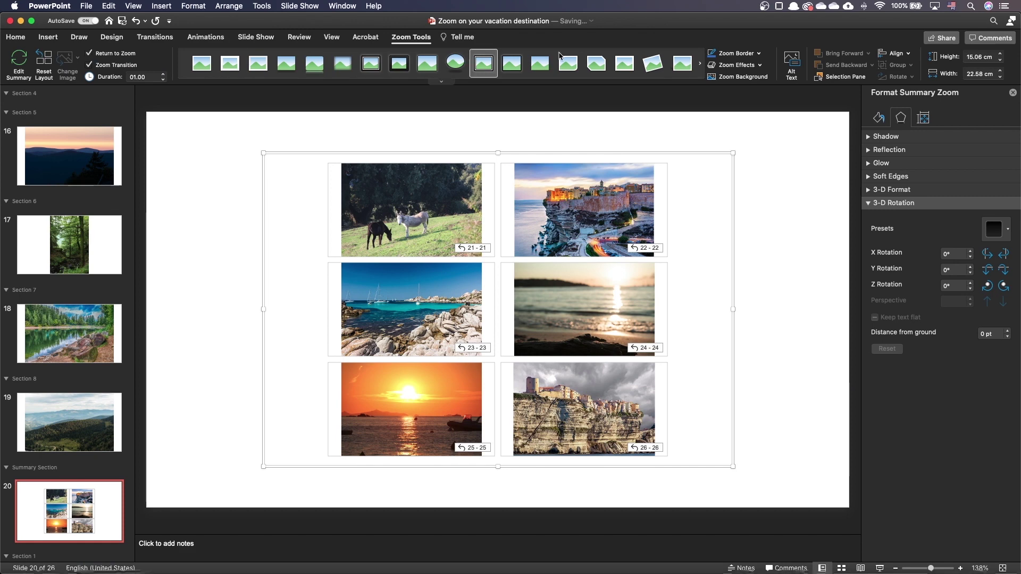
click(752, 77)
click(136, 441)
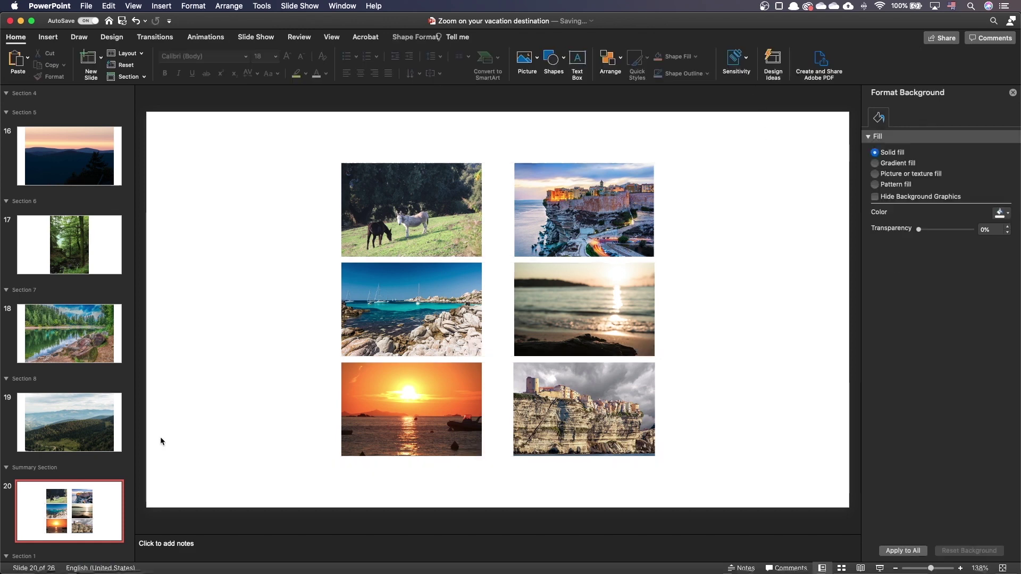
scroll(67, 439, up, 10)
scroll(67, 435, up, 10)
scroll(69, 430, up, 10)
scroll(88, 124, up, 2)
Add a Slide Zoom of slide 2 onto the title slide's France map.
click(88, 138)
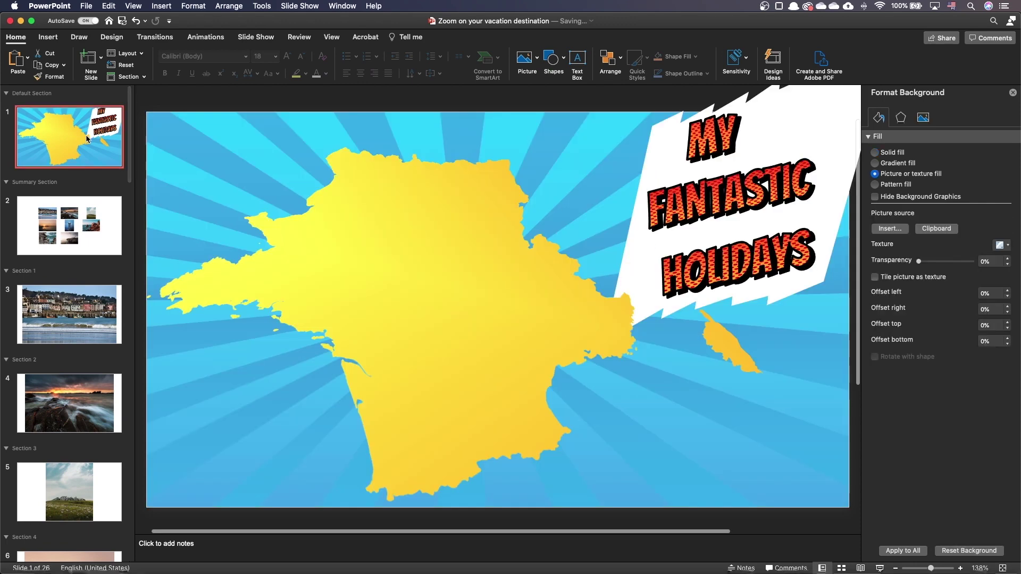
click(49, 36)
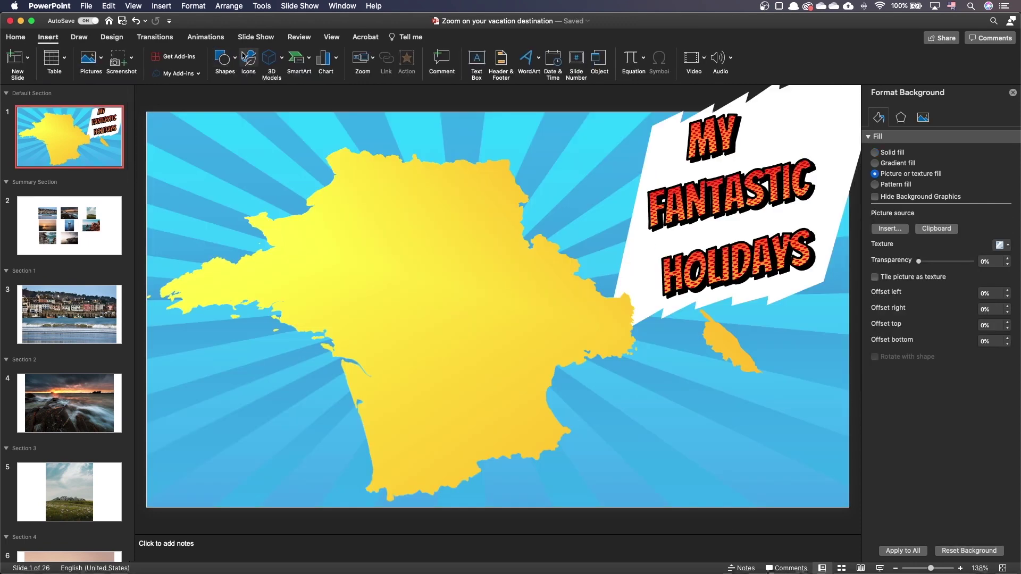
click(369, 66)
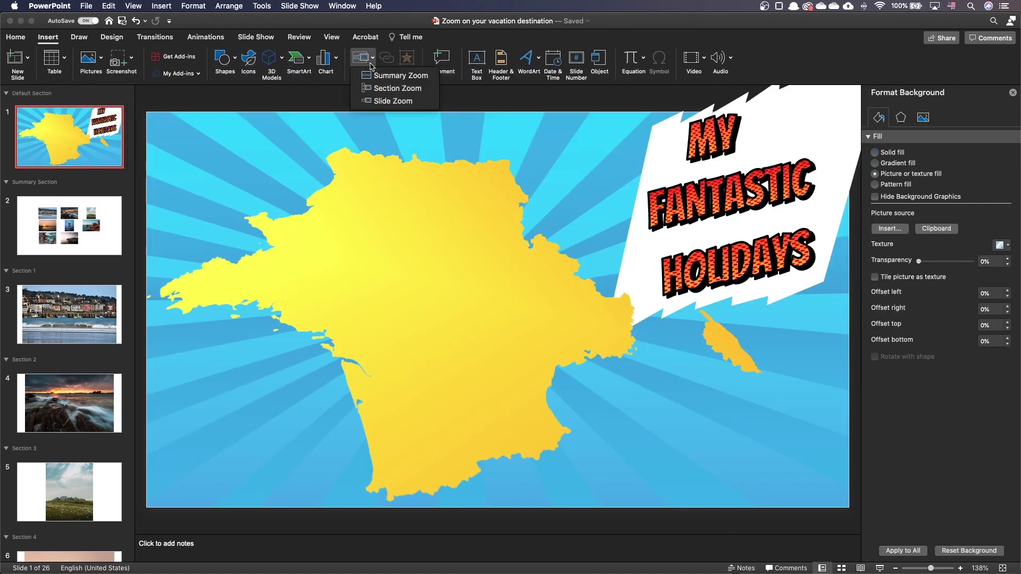
click(379, 102)
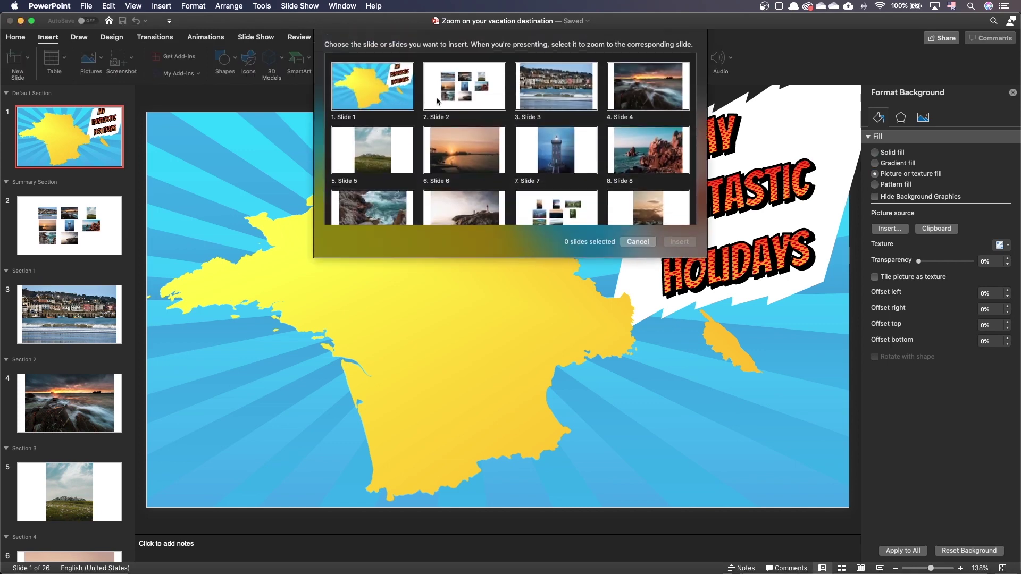
click(437, 97)
click(679, 242)
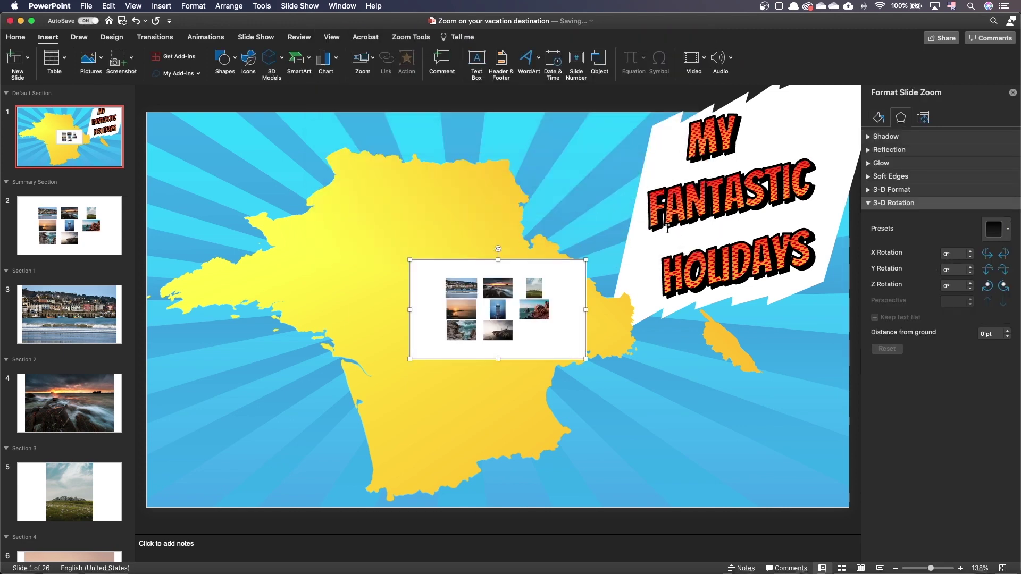
Make the slide 2 zoom return-to-zoom, transparent and Perspective-tilted, on the western peninsula.
click(411, 37)
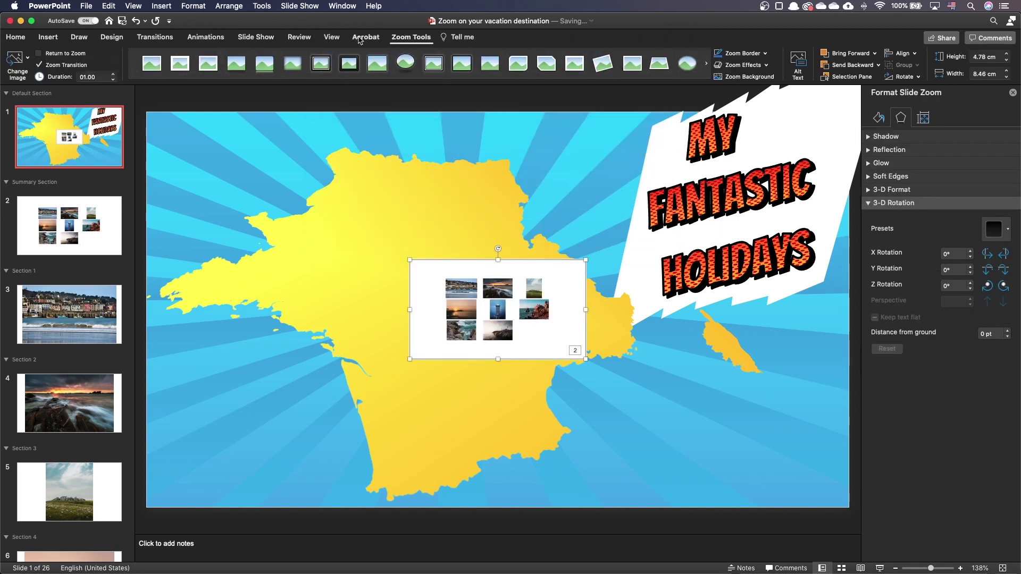
click(39, 52)
click(744, 77)
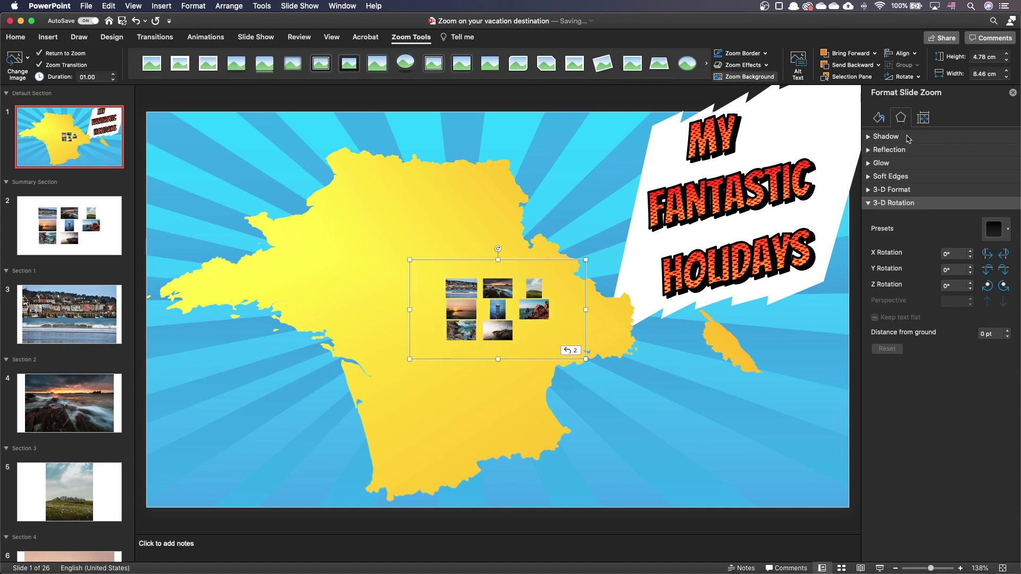
click(997, 230)
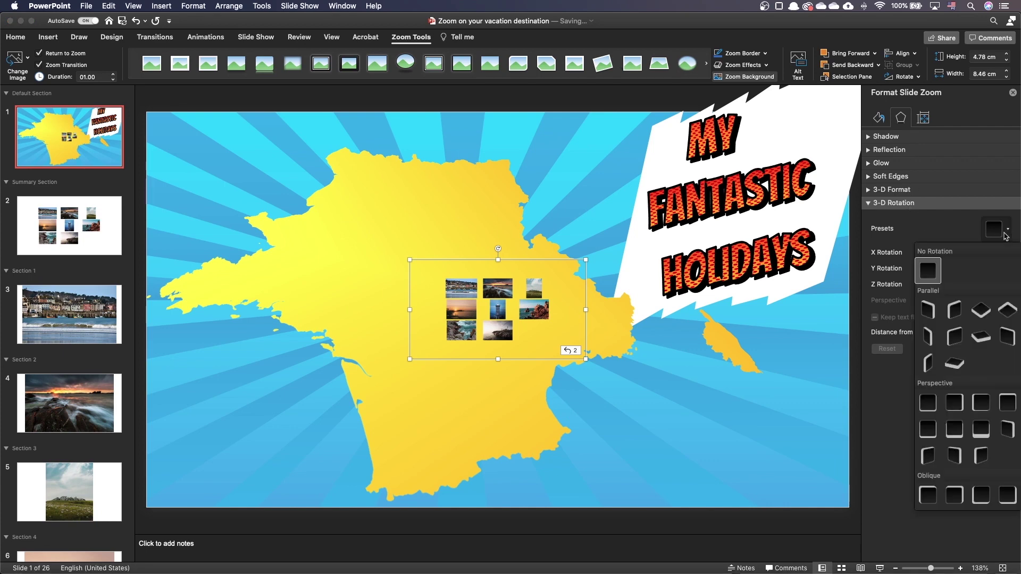
click(929, 458)
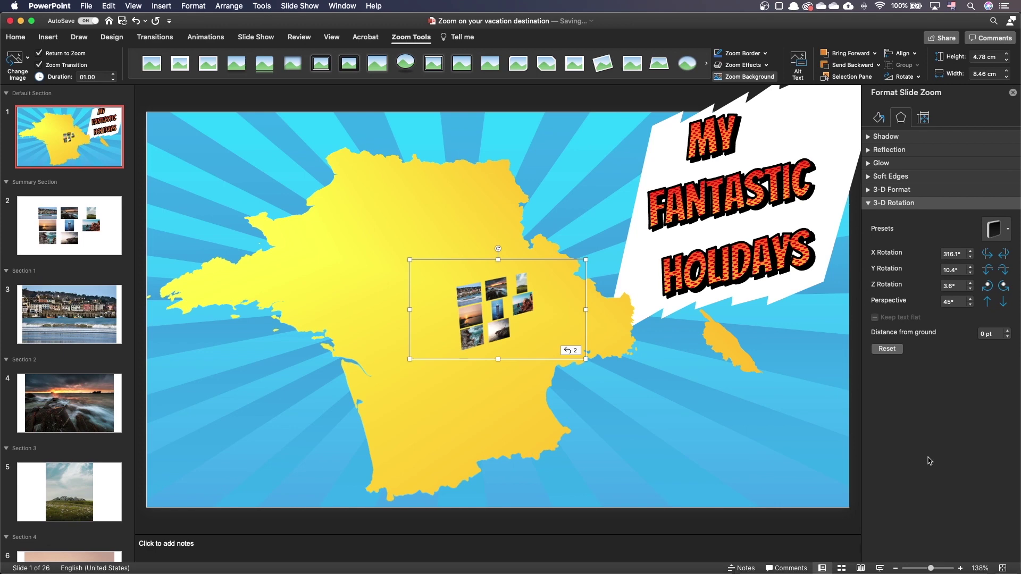
drag(586, 297, 353, 247)
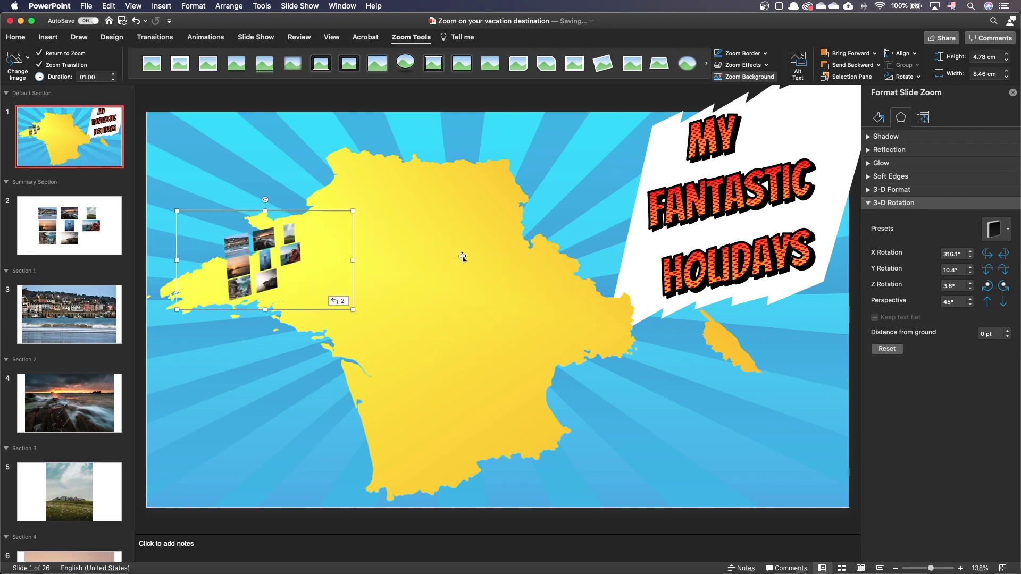
click(48, 37)
Add a transparent, Perspective-tilted zoom of slide 11 over northern France.
click(363, 58)
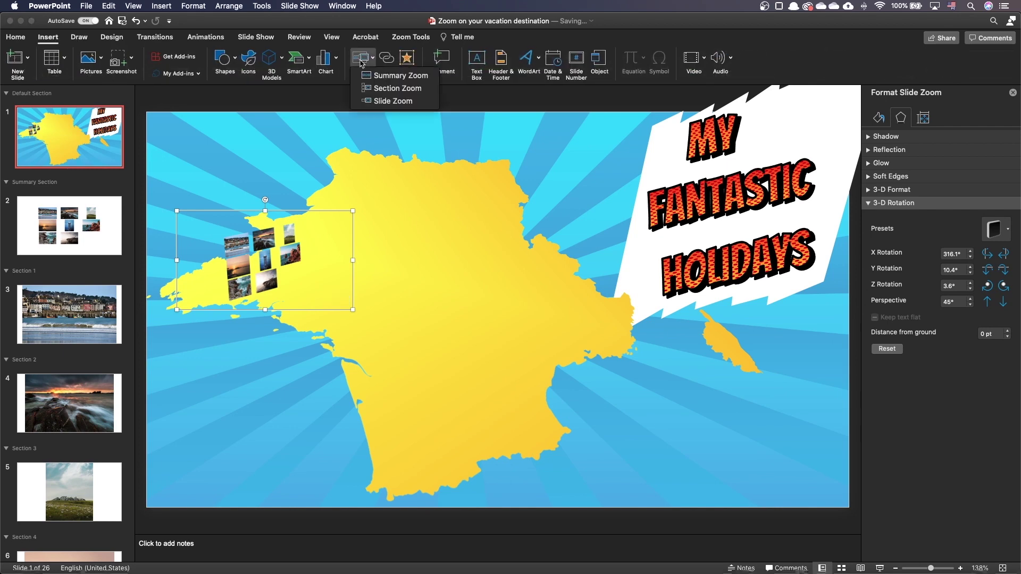
click(379, 102)
click(557, 188)
click(679, 241)
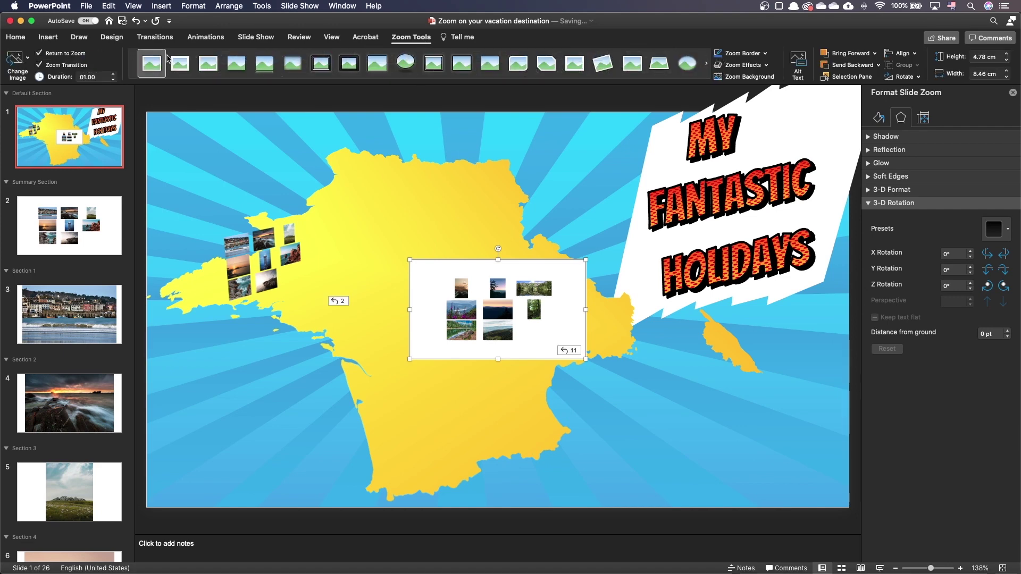
click(744, 76)
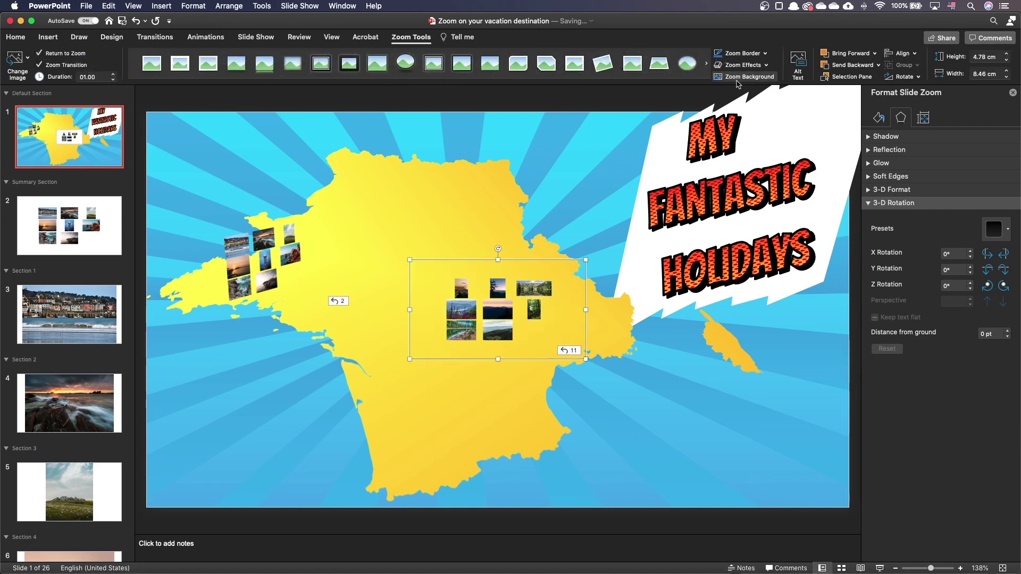
click(990, 241)
click(929, 456)
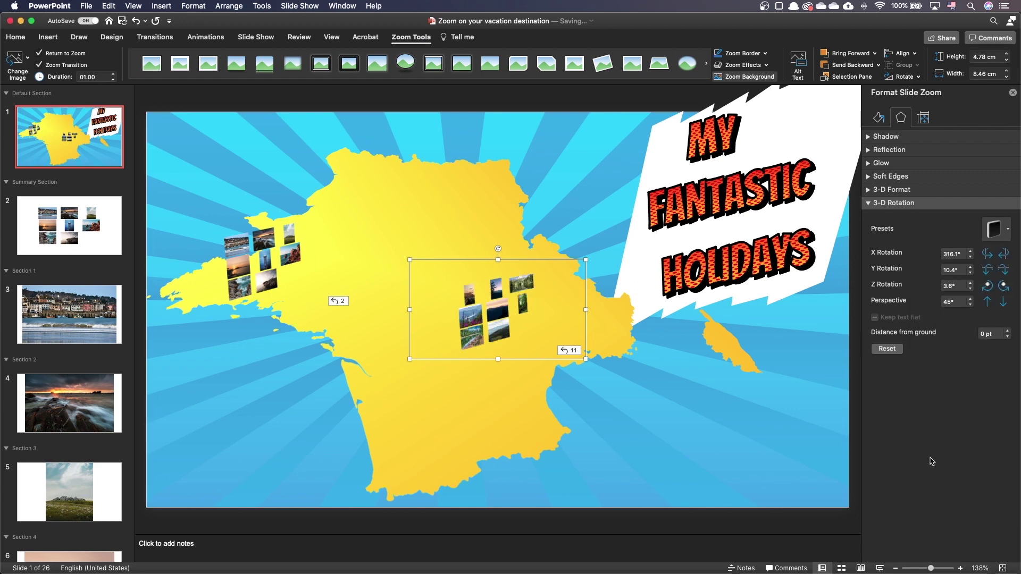
drag(564, 282, 387, 196)
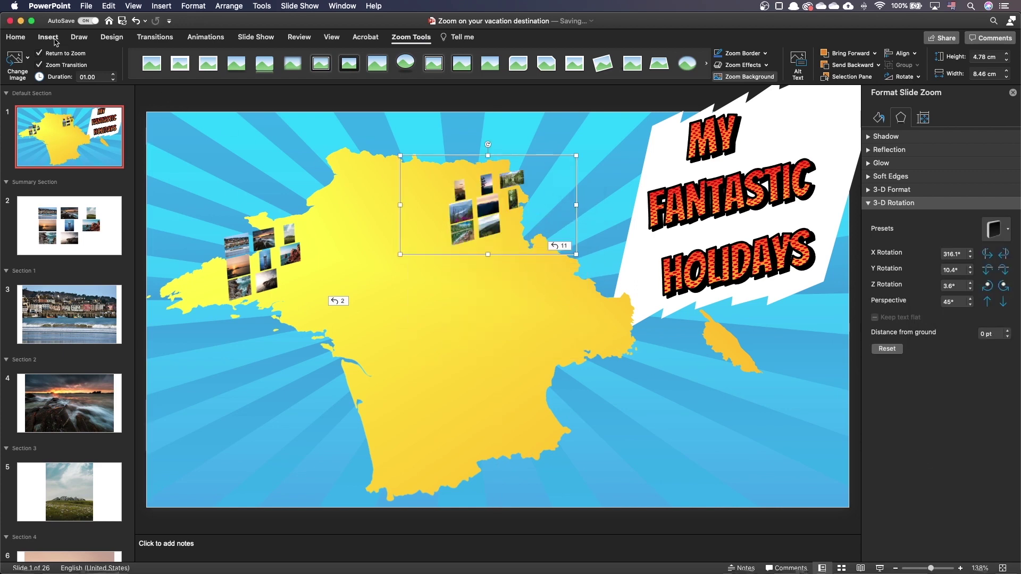
Add a transparent, Perspective-tilted zoom of slide 20 and shift it right onto Corsica.
click(54, 38)
click(362, 65)
click(383, 102)
scroll(433, 146, down, 5)
click(648, 114)
click(679, 241)
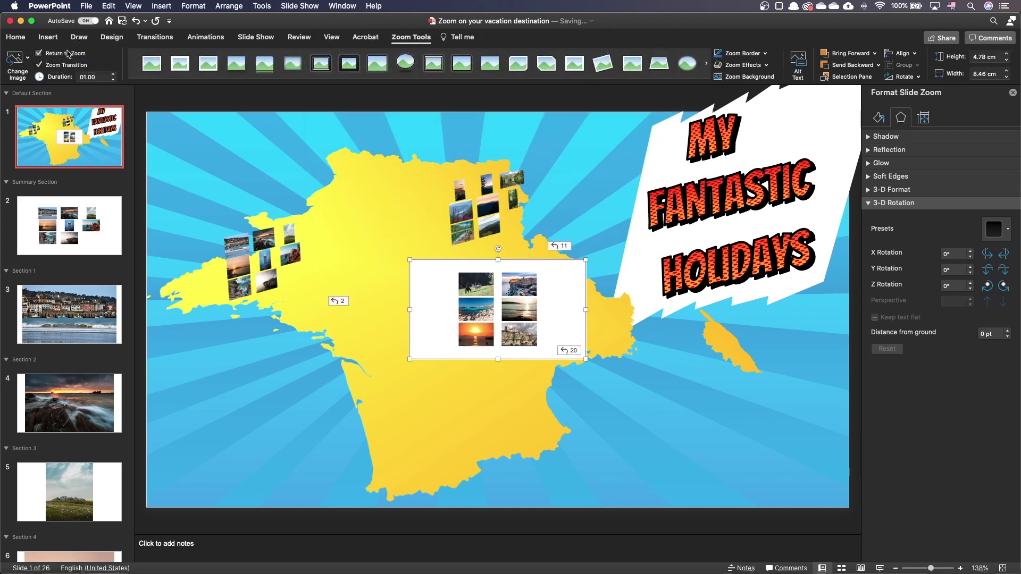
click(737, 78)
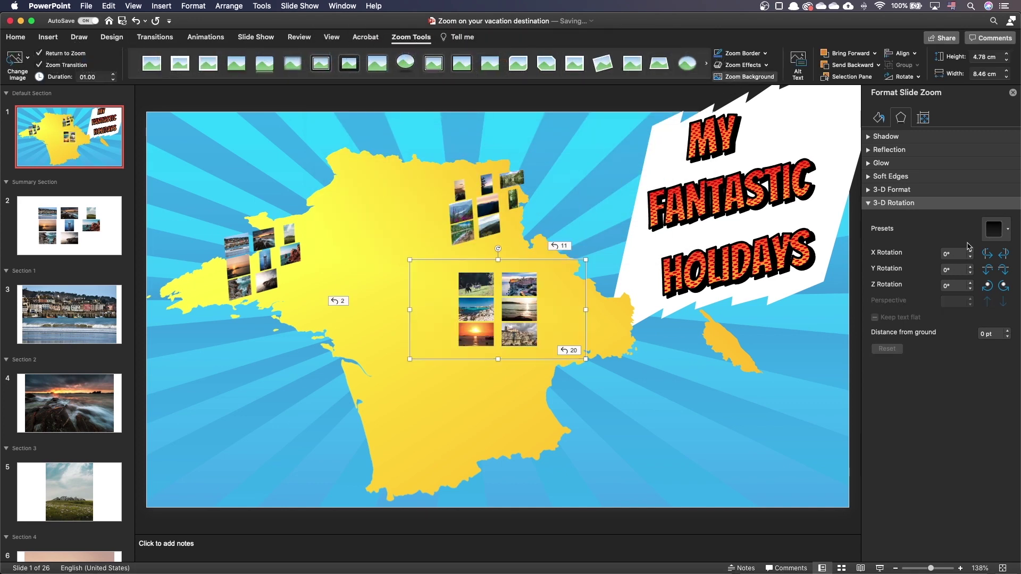
click(994, 229)
click(927, 456)
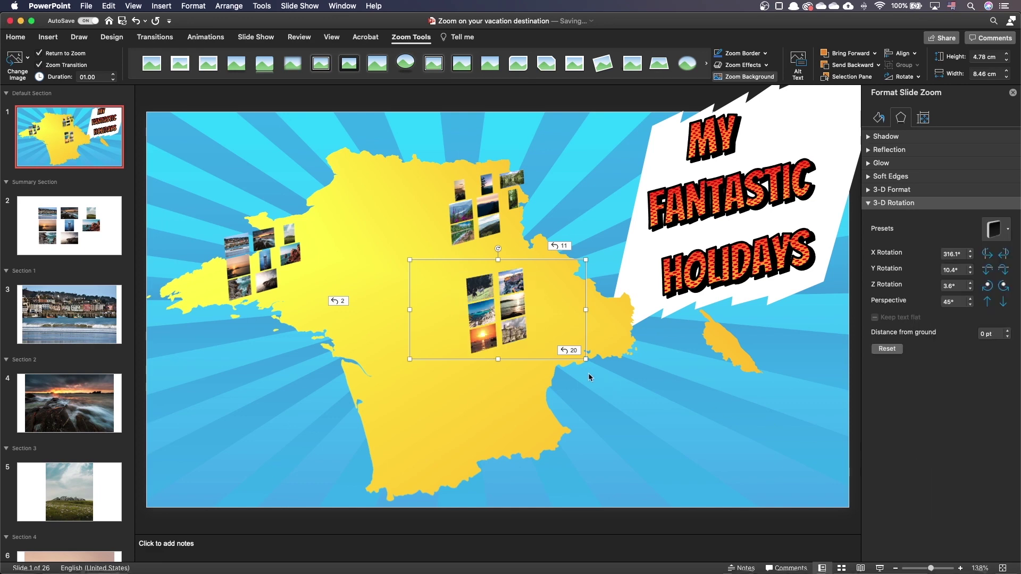
drag(536, 360, 766, 385)
Draw a text box across the top of slide 2 for the BREIZH title.
click(88, 238)
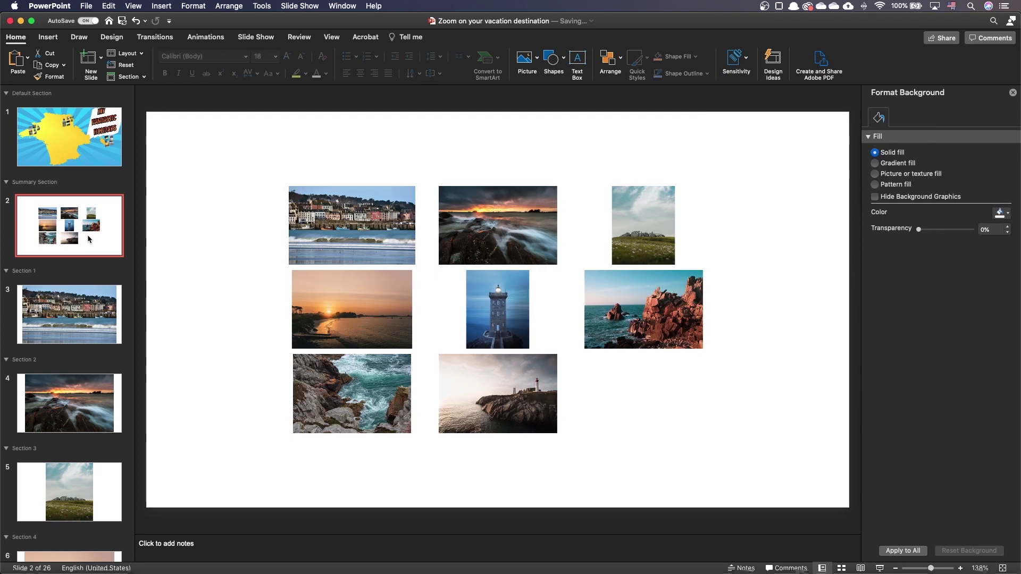
click(48, 37)
click(223, 58)
click(224, 95)
drag(163, 126, 487, 168)
text(BREIZH)
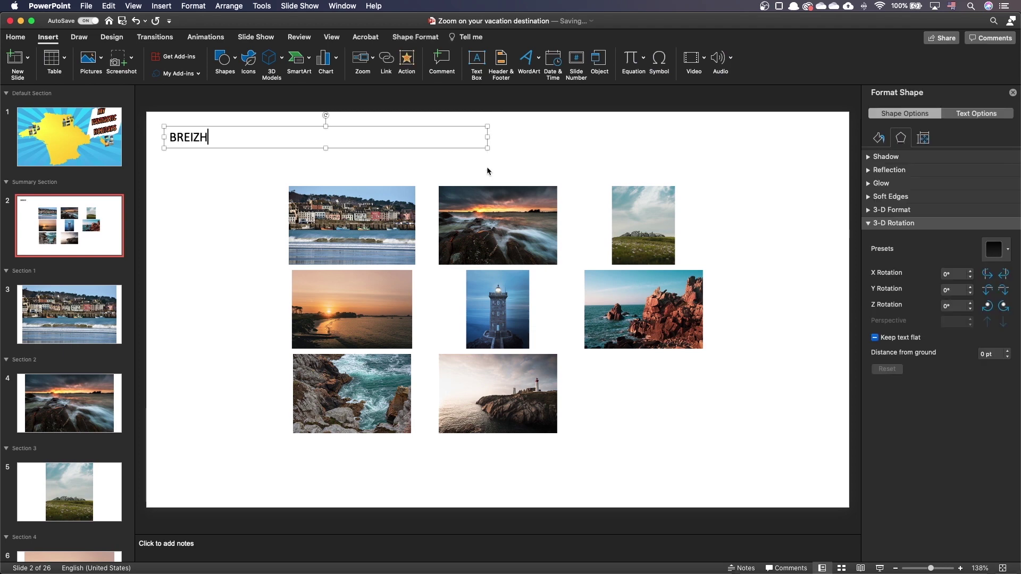
Format BREIZH in Myriad Pro, italic, at size 138.
key(super+a)
click(21, 40)
click(200, 56)
text(Myriad Pro)
key(Return)
click(179, 73)
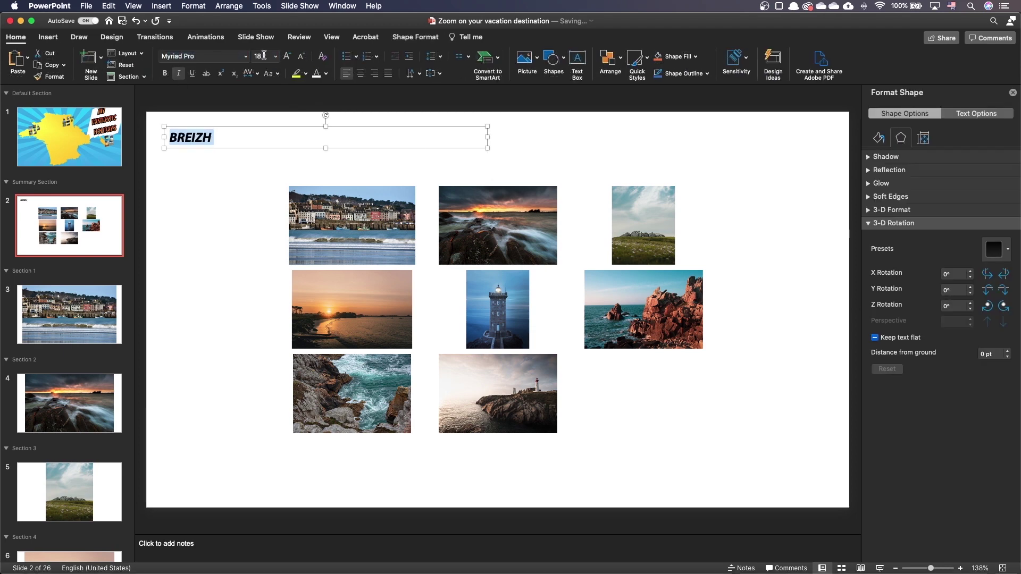
key(Return)
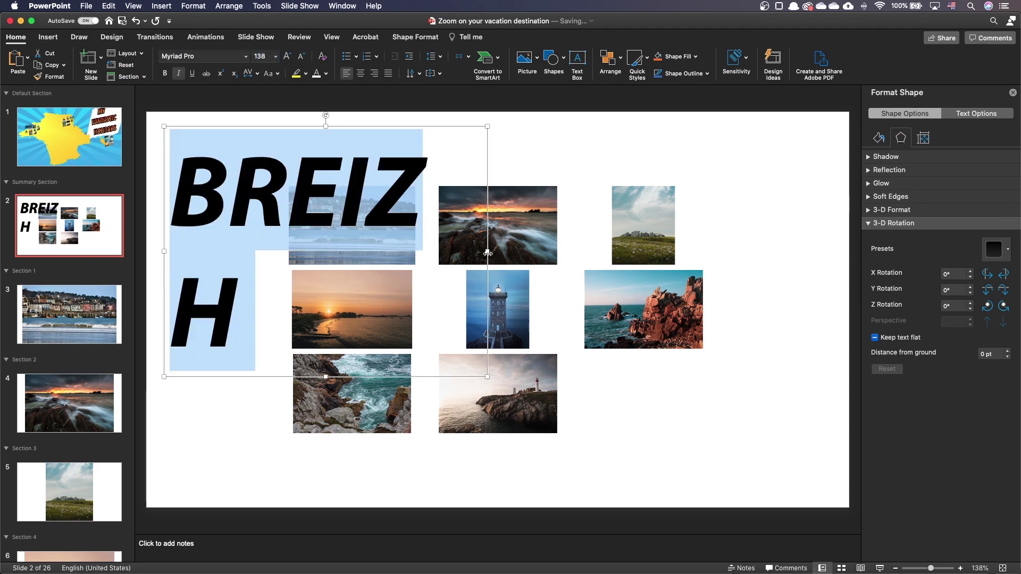
Widen the title box to one line and move the photo grid down and right.
drag(487, 253, 542, 253)
click(695, 342)
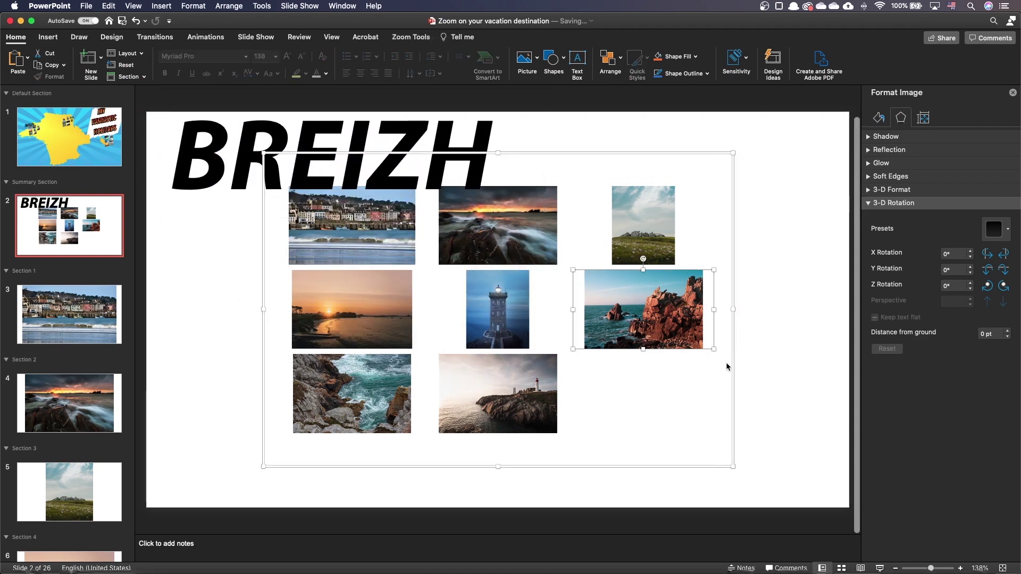
drag(732, 369, 837, 426)
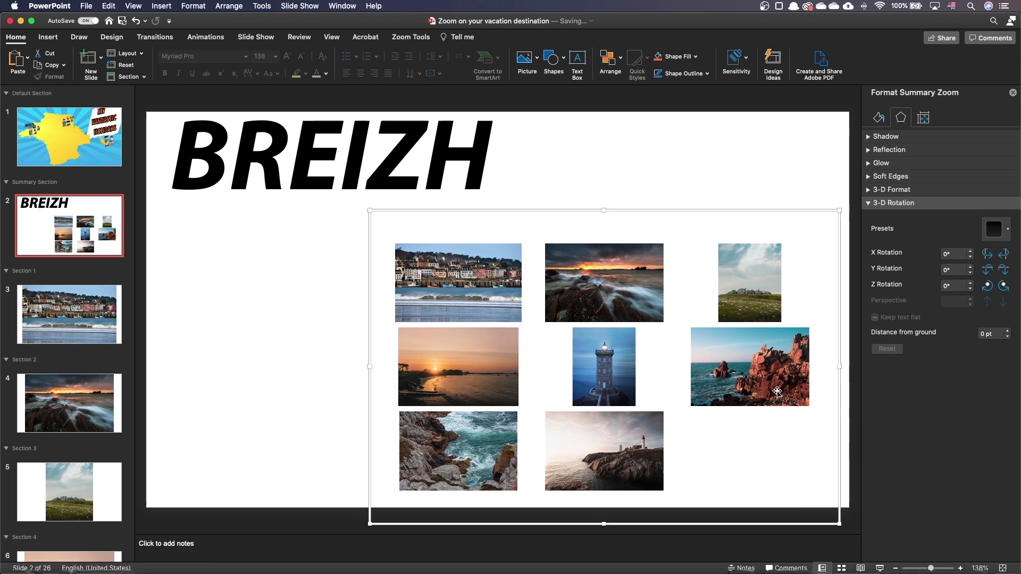
Nudge the BREIZH title down and give it a Perspective 3-D rotation.
drag(543, 195, 547, 216)
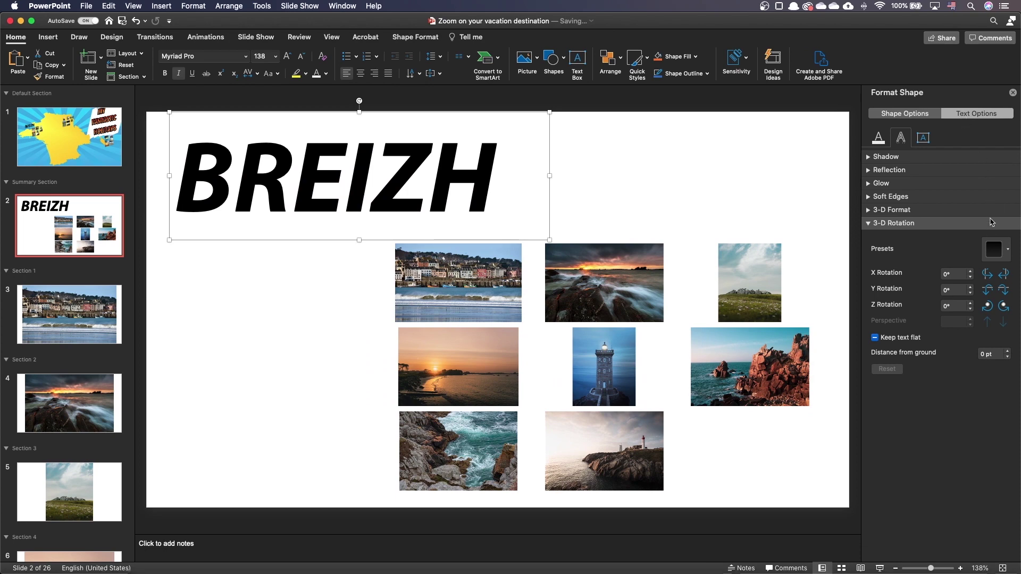
click(992, 248)
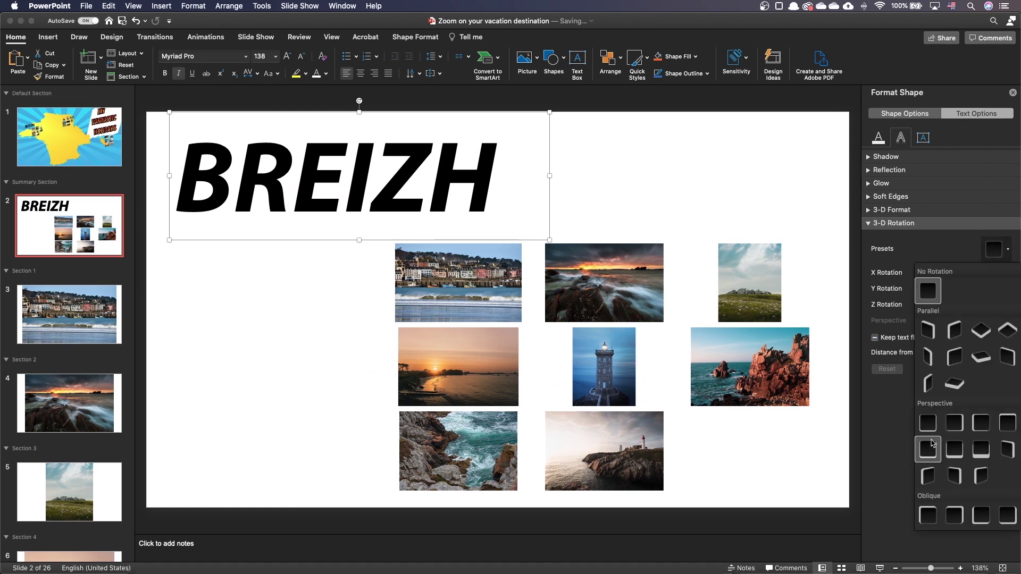
click(927, 476)
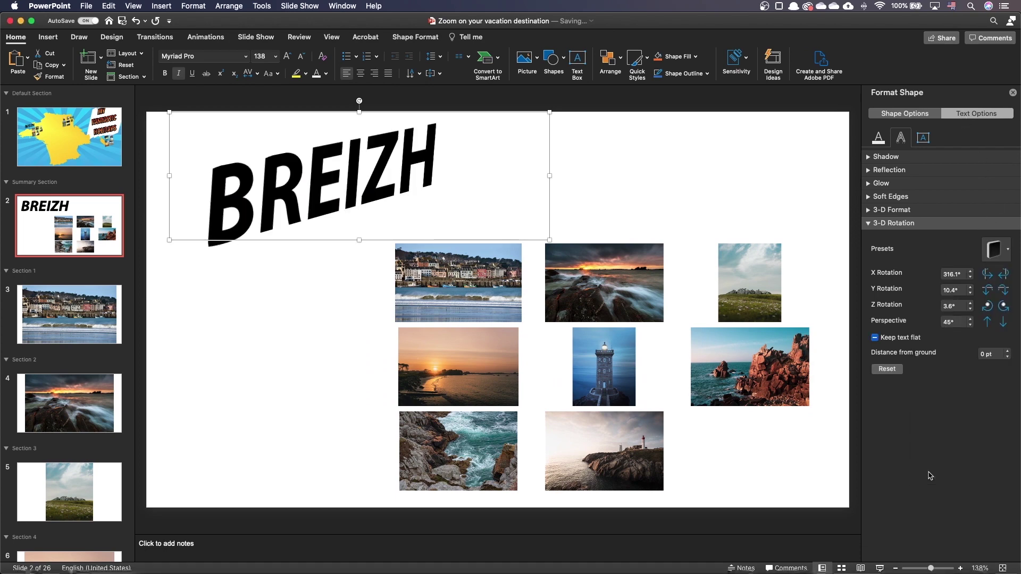
Give BREIZH a grey 3-D extrusion 100 pt deep.
click(867, 211)
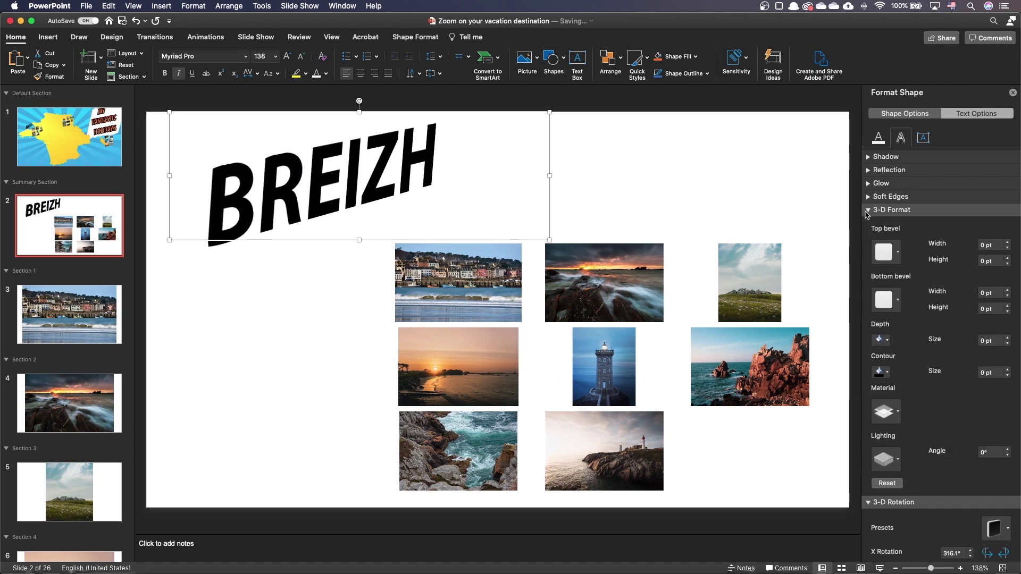
click(879, 339)
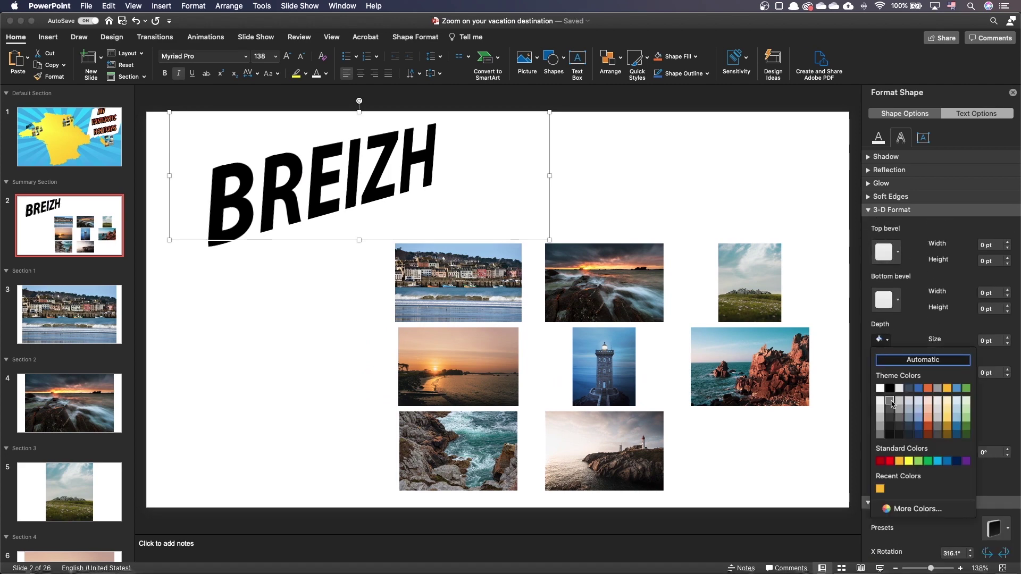
click(893, 401)
triple_click(987, 339)
text(100)
key(Return)
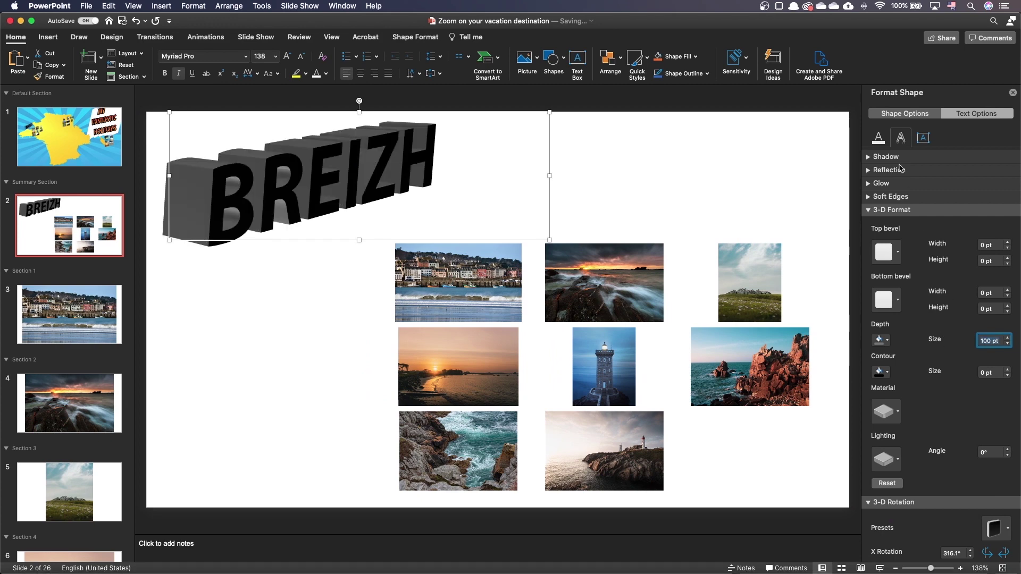
Fill the BREIZH letters white and view the title slide.
click(878, 138)
click(1002, 233)
click(460, 138)
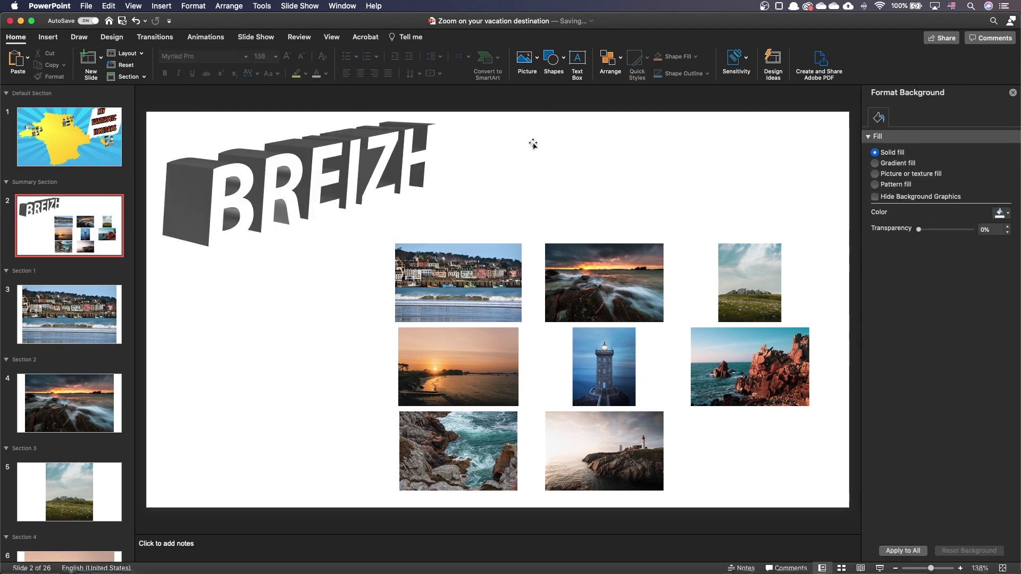
click(69, 131)
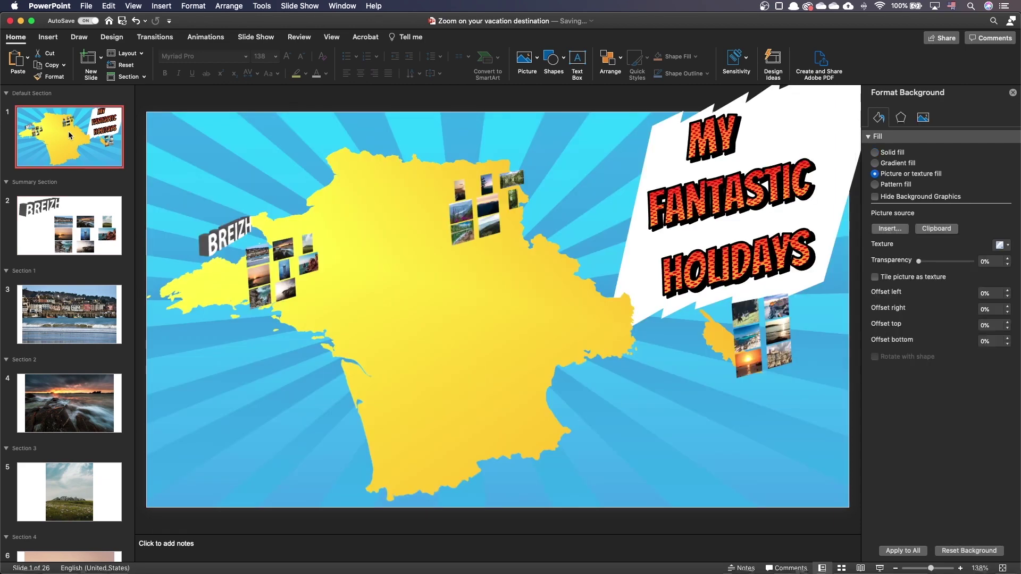
Fine-tune BREIZH's X, Y and Z rotation, retitle the pasted copy, and reposition the photo group.
key(super+z)
click(971, 114)
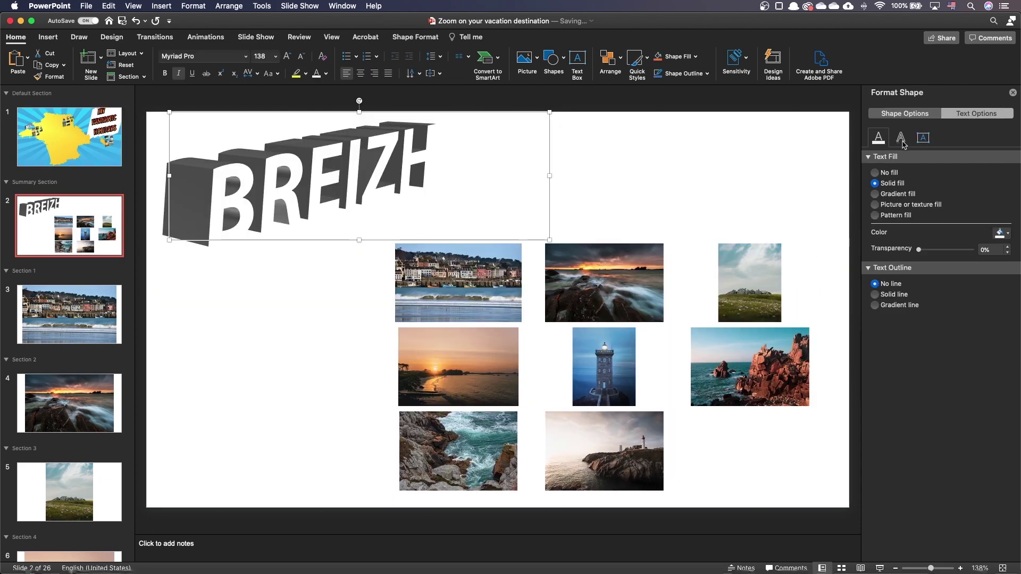
click(901, 138)
scroll(935, 247, down, 5)
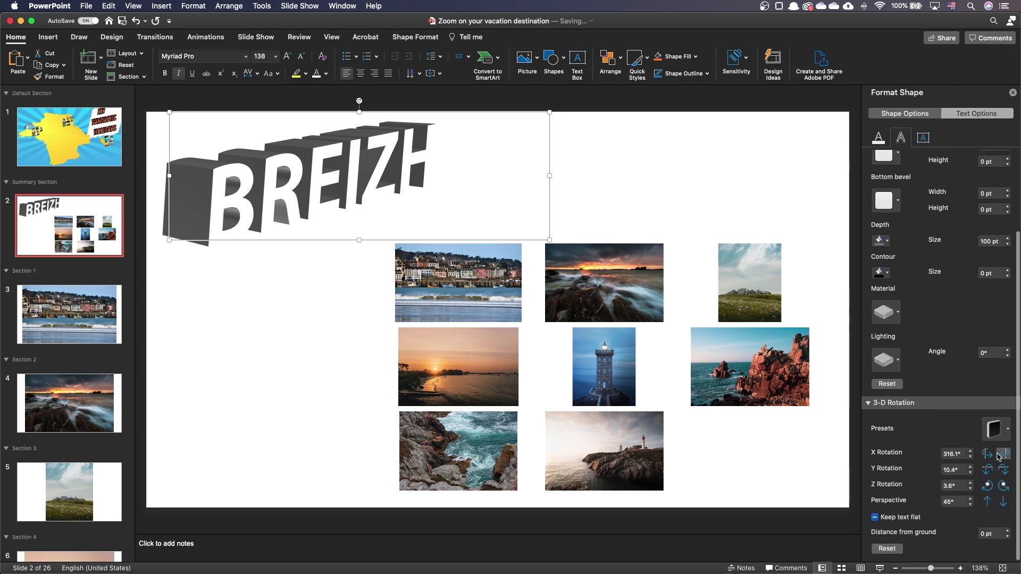
click(1003, 454)
click(988, 470)
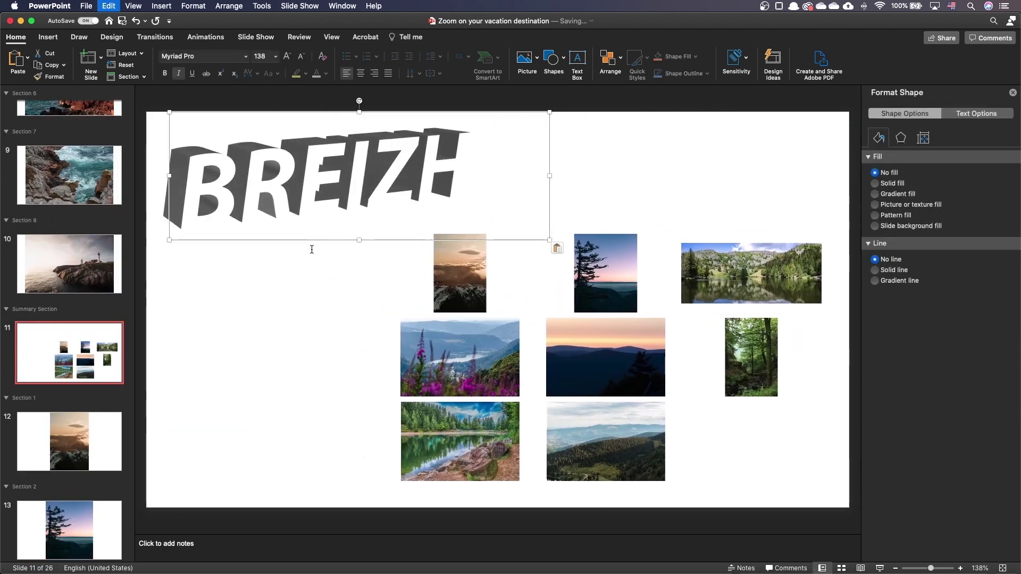
click(292, 208)
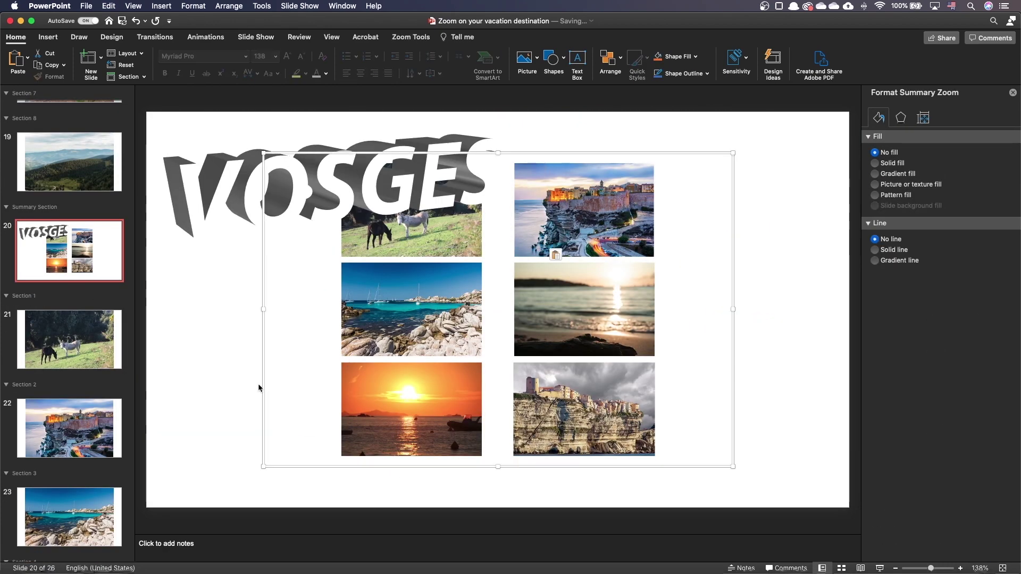
drag(258, 388, 427, 420)
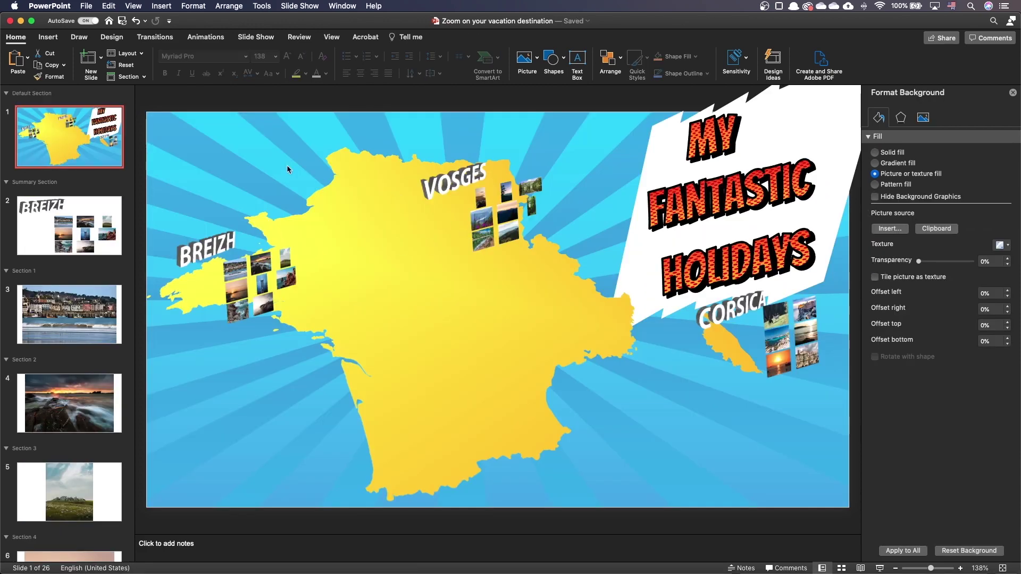
Draw a line from Breizh to Vosges and bend it with Edit Points.
click(48, 40)
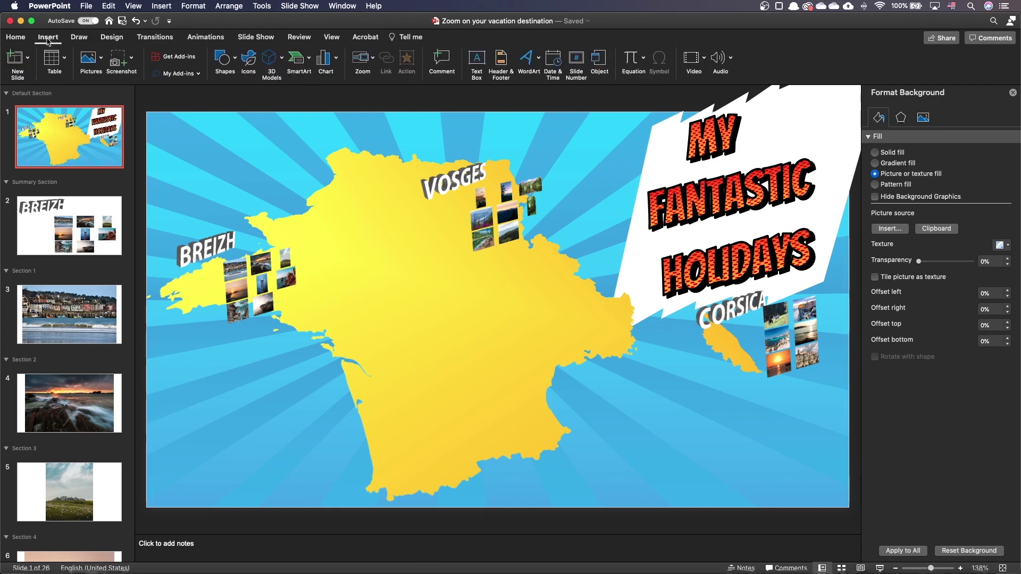
click(226, 61)
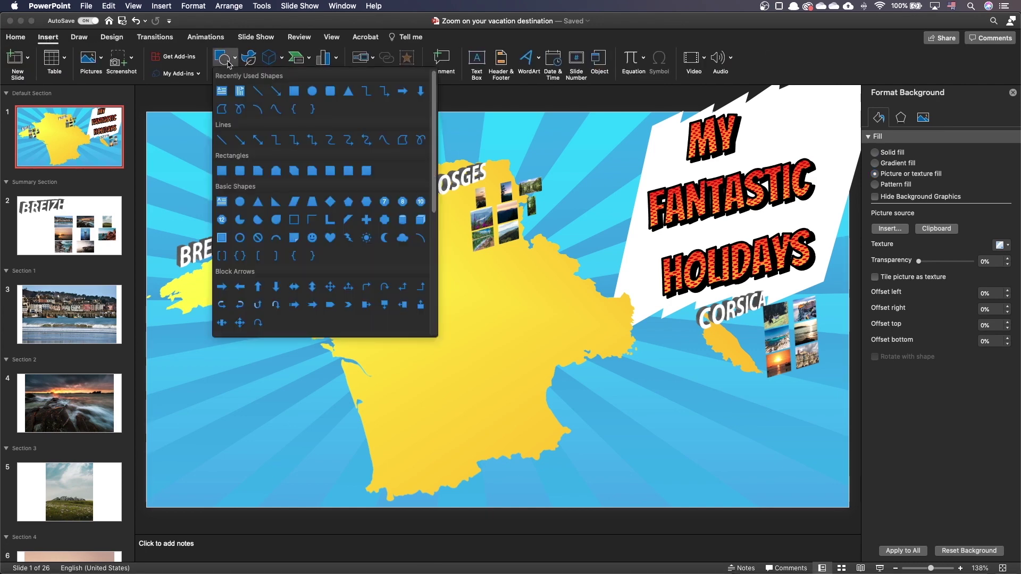
click(402, 141)
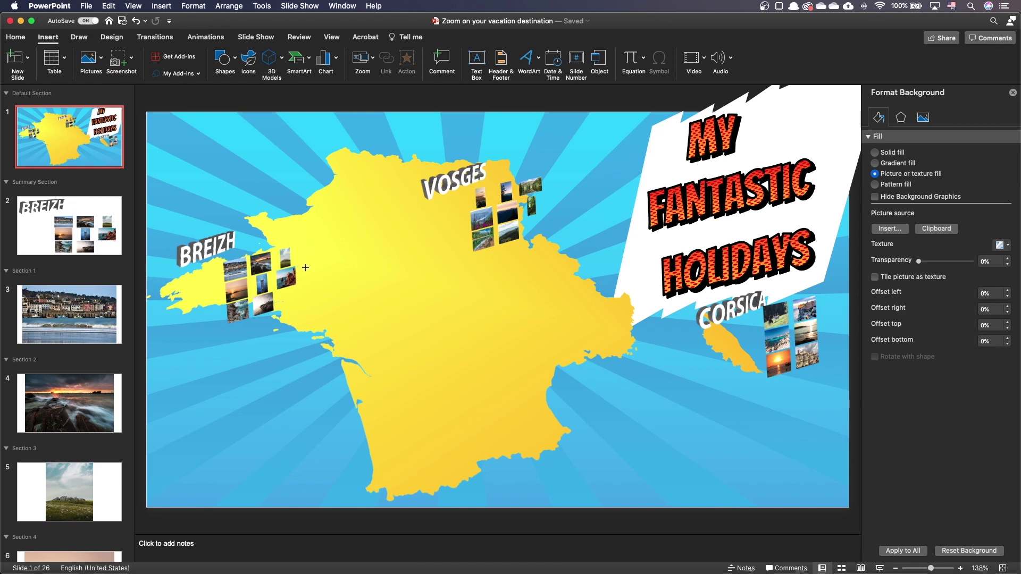
drag(448, 227, 464, 218)
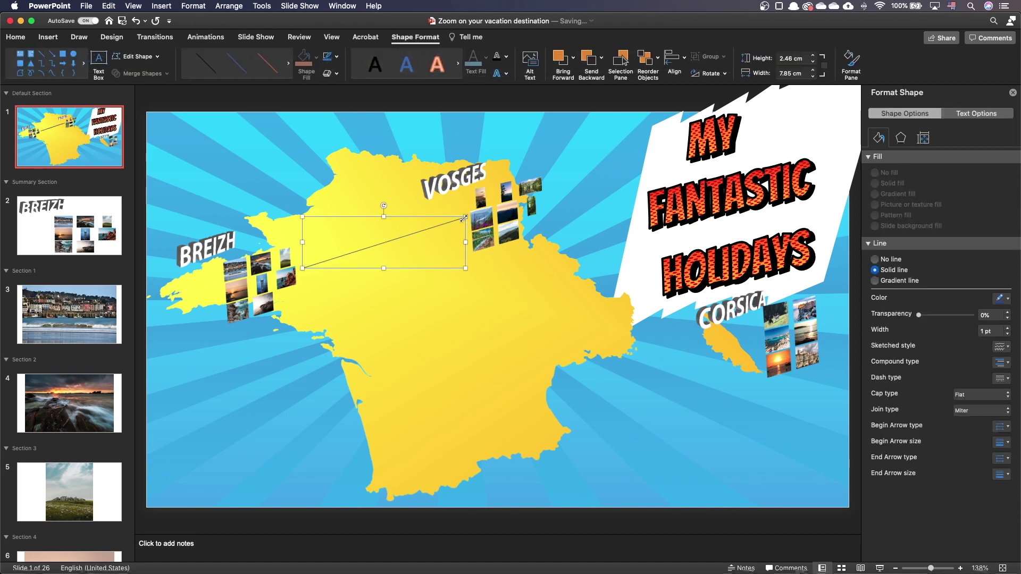
right_click(465, 221)
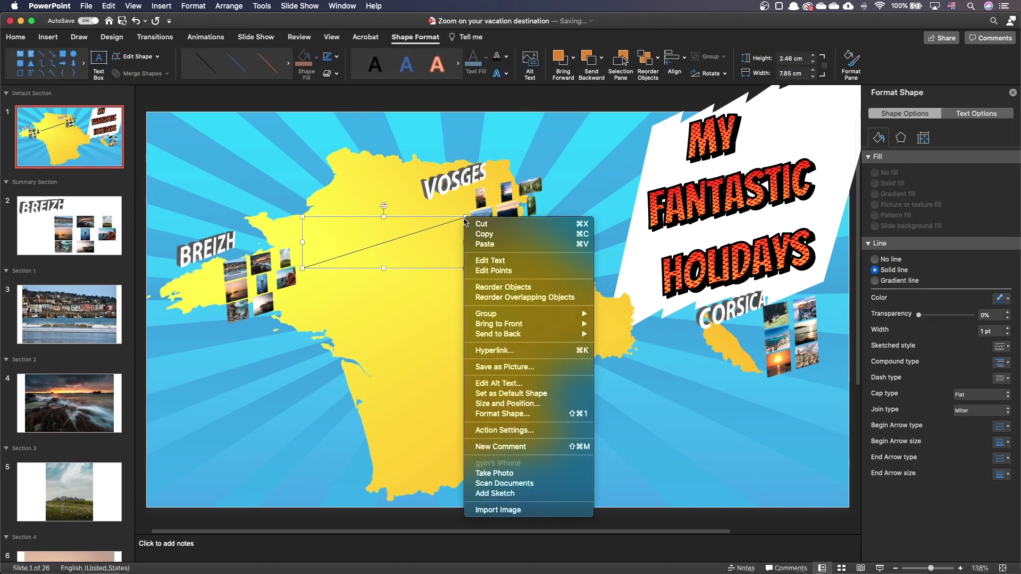
click(485, 272)
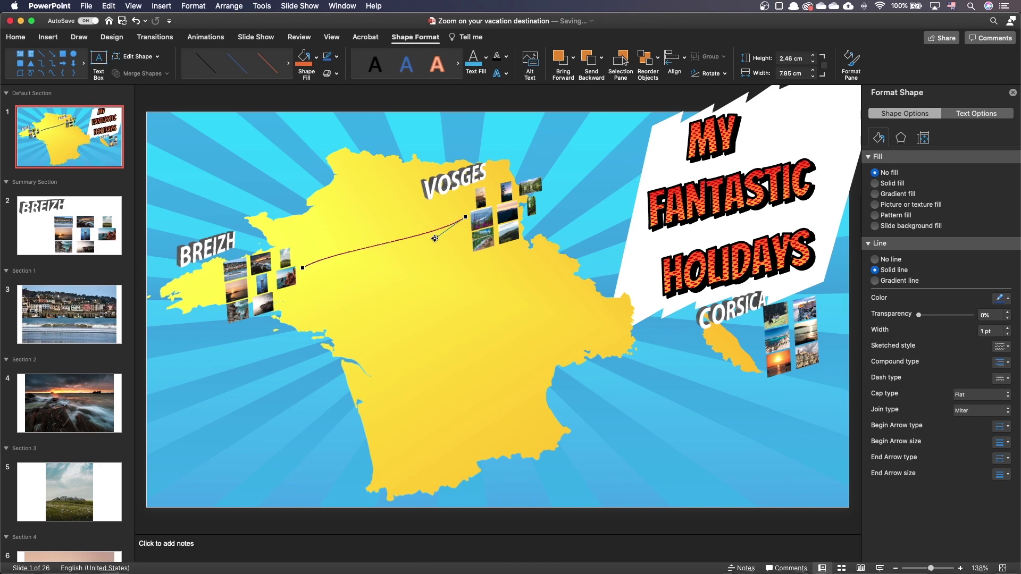
click(394, 137)
Draw curved lines from Vosges down through the south toward Corsica.
drag(571, 364, 511, 335)
key(Escape)
double_click(716, 352)
key(Escape)
drag(434, 393, 552, 482)
key(Escape)
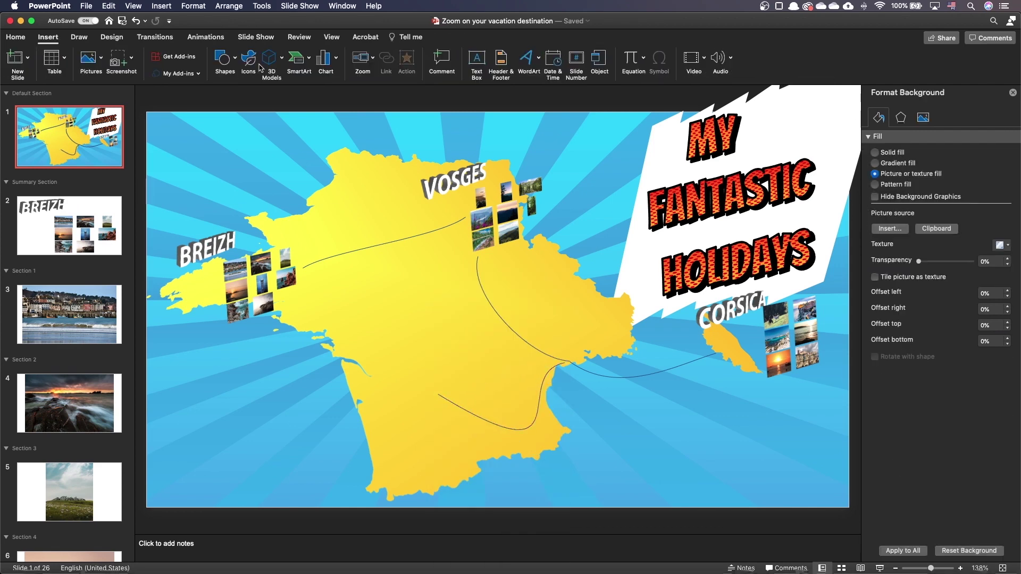
Colour all the itinerary curves purple using a custom RGB colour.
click(284, 296)
click(519, 423)
click(1000, 298)
click(949, 403)
text(88)
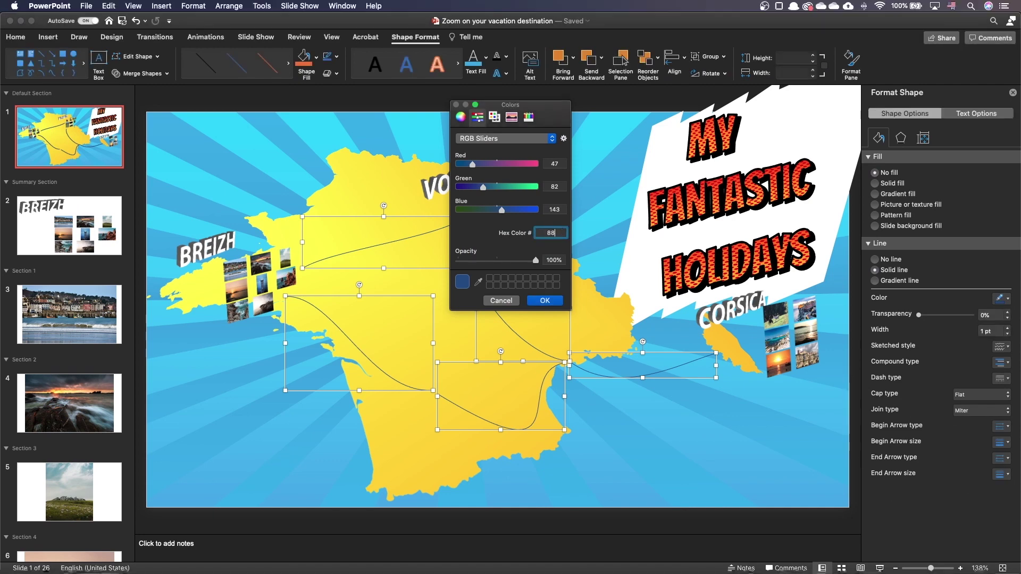
key(Return)
Make the sea-crossing curve to Corsica a dotted line.
click(838, 382)
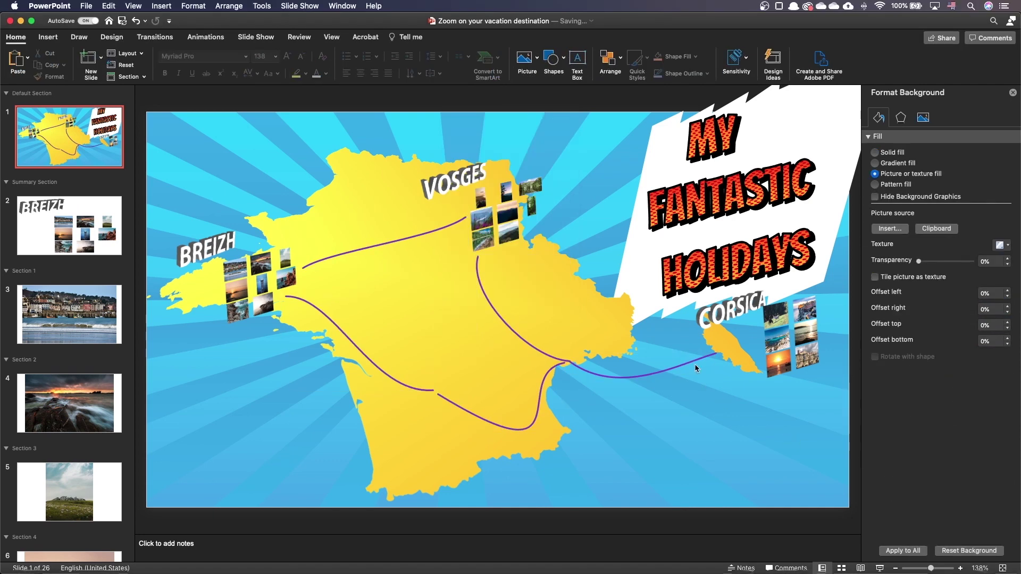
click(664, 372)
click(1001, 377)
click(982, 403)
click(335, 262)
click(48, 38)
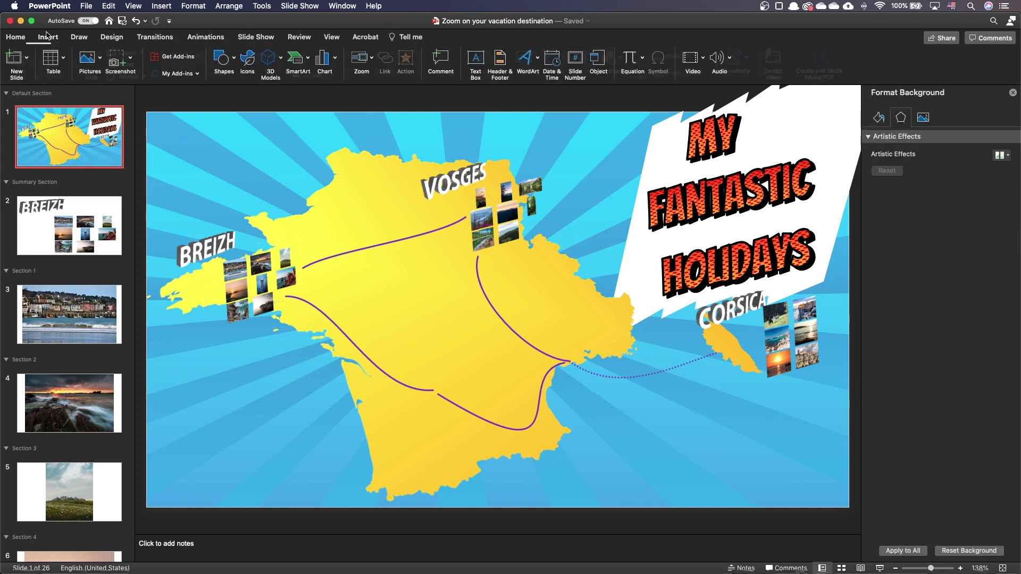
Insert the checkered flag 3-D model from online sources.
click(277, 68)
click(923, 230)
click(971, 547)
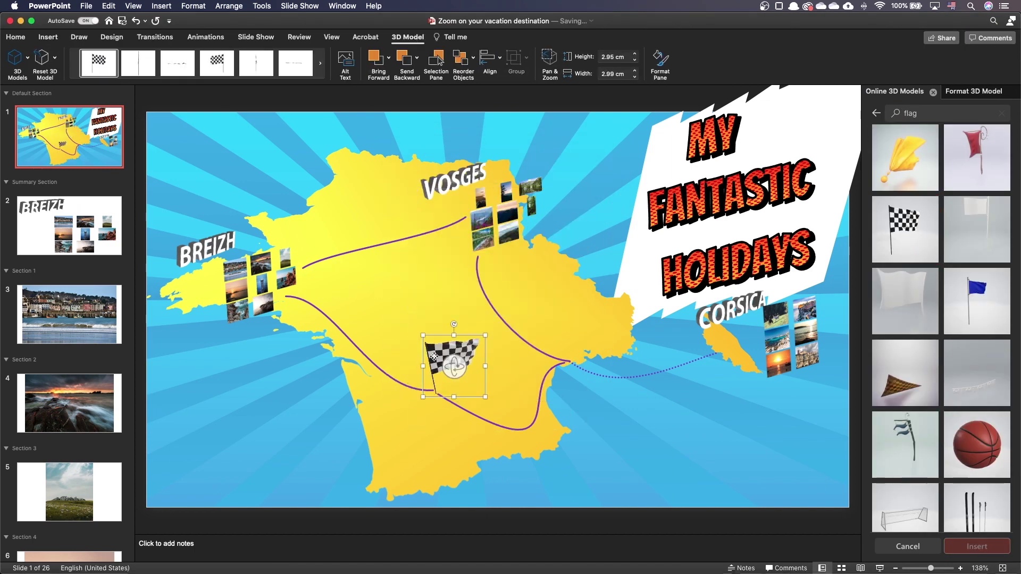
Resize and place the blue car, boat and airplane models along the route.
drag(462, 272, 457, 402)
click(923, 114)
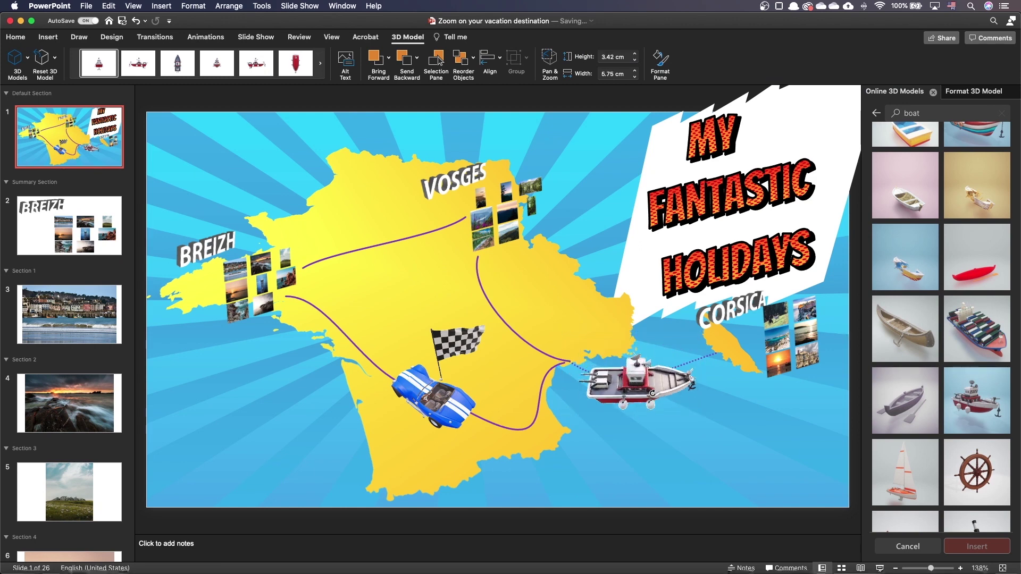
drag(556, 329, 595, 342)
drag(603, 395, 521, 300)
drag(491, 269, 411, 220)
click(665, 435)
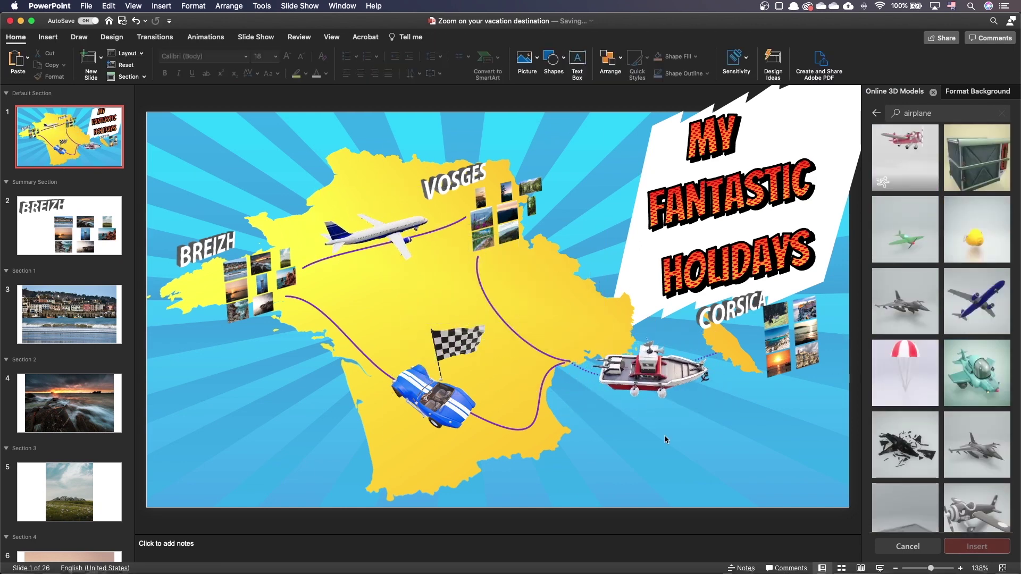